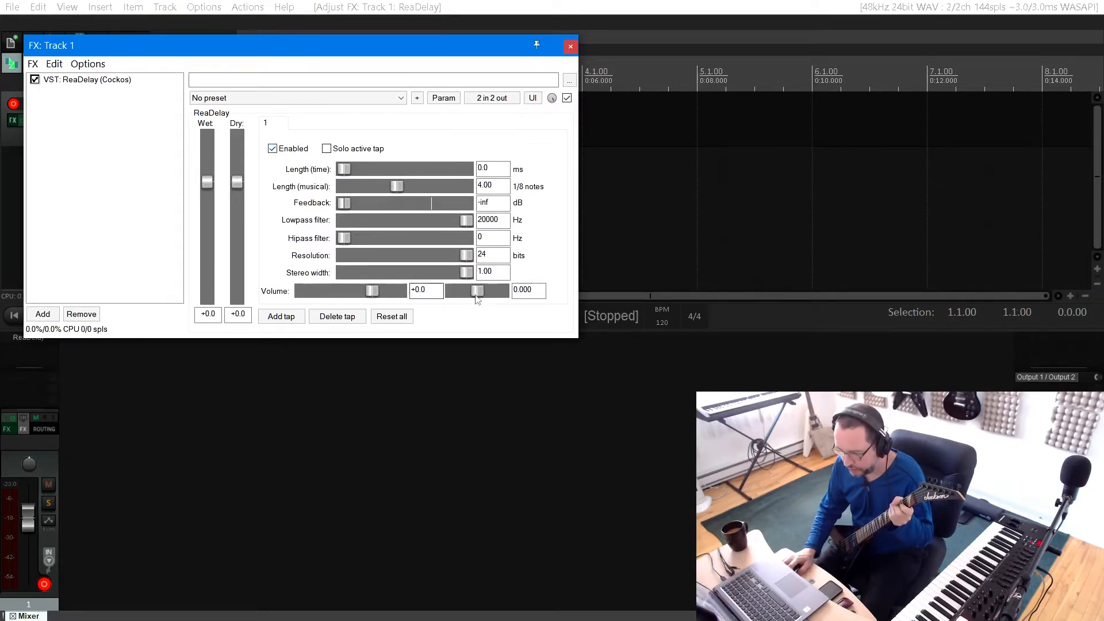
Pan ReaDelay tap 1 fully left at -1.000 and add a second tap panned fully right at 1.000
left_click_drag(479, 293, 278, 294)
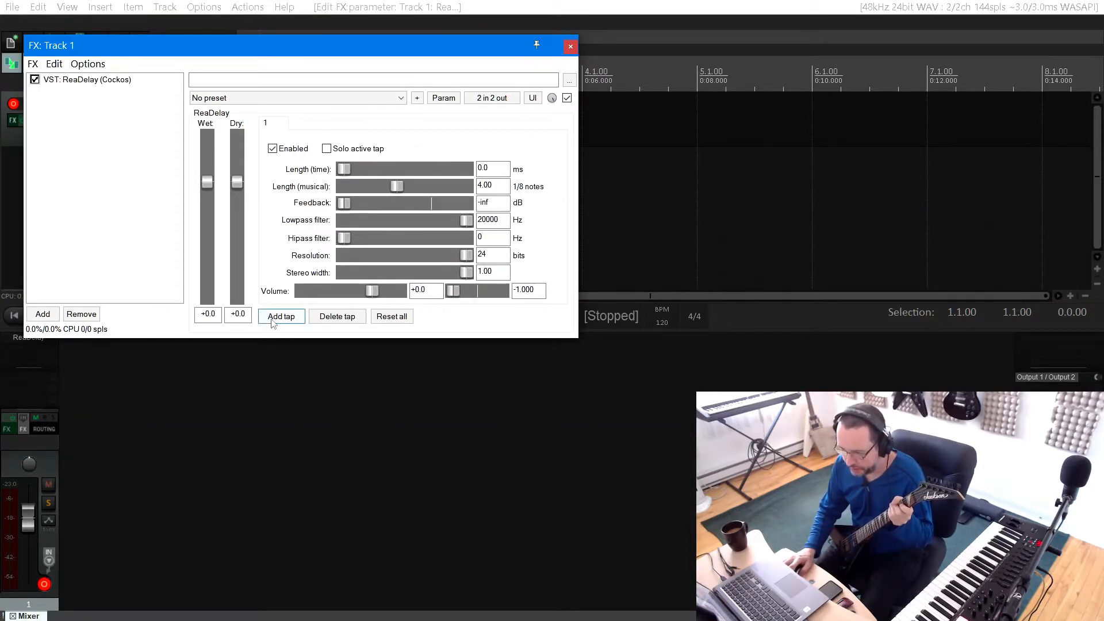
left_click(282, 316)
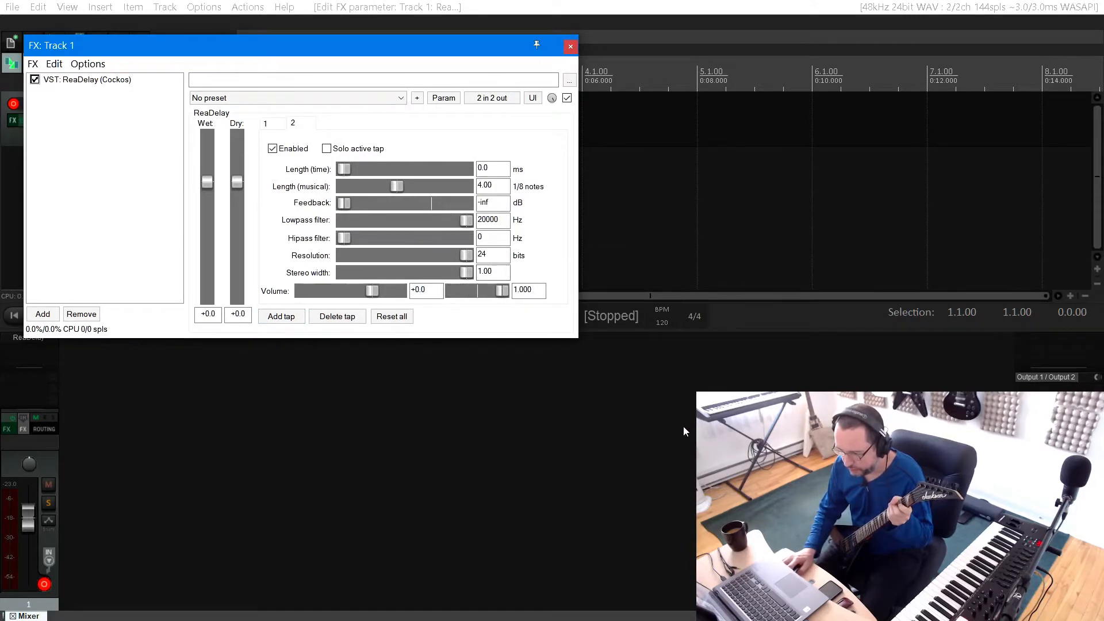
left_click(266, 123)
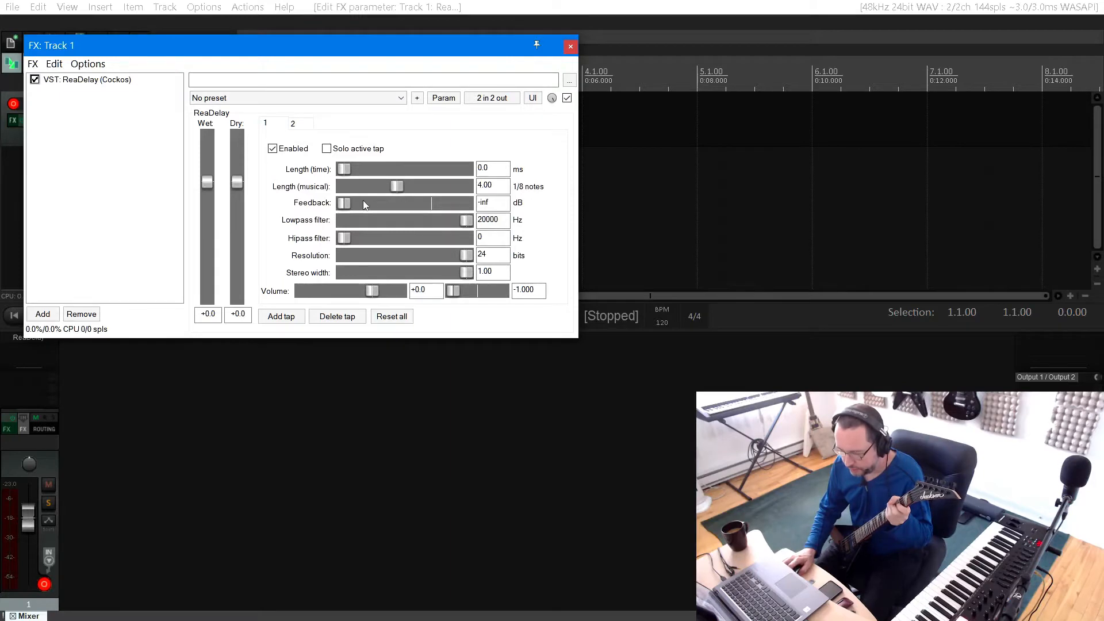
Copy ReaDelay from track 1's FX chain into the track's input FX chain
left_click_drag(263, 44, 447, 69)
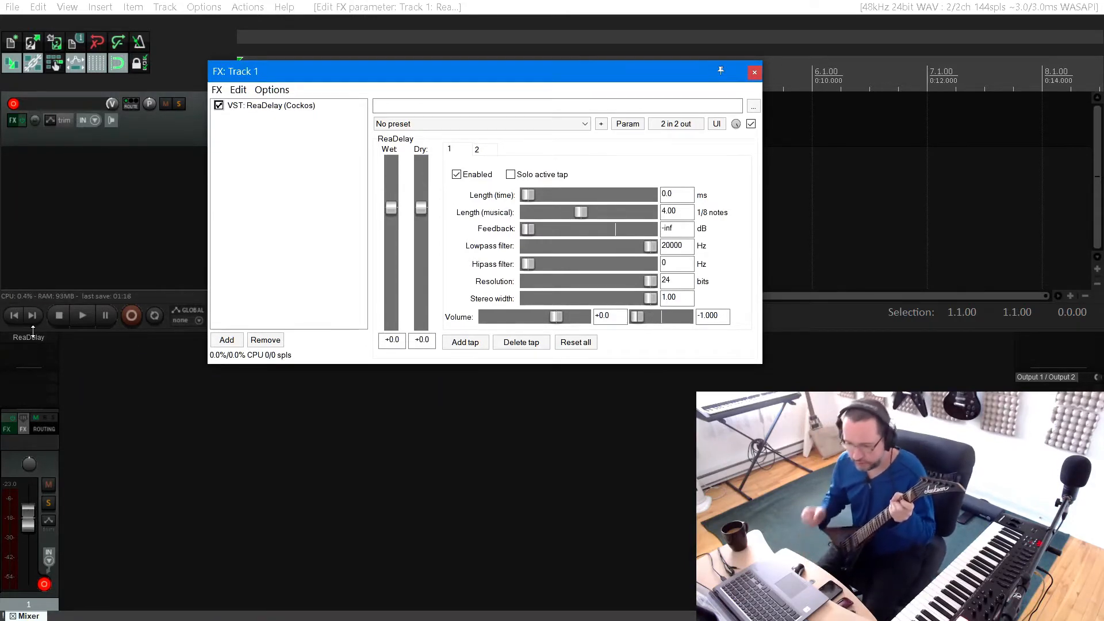
left_click(630, 128)
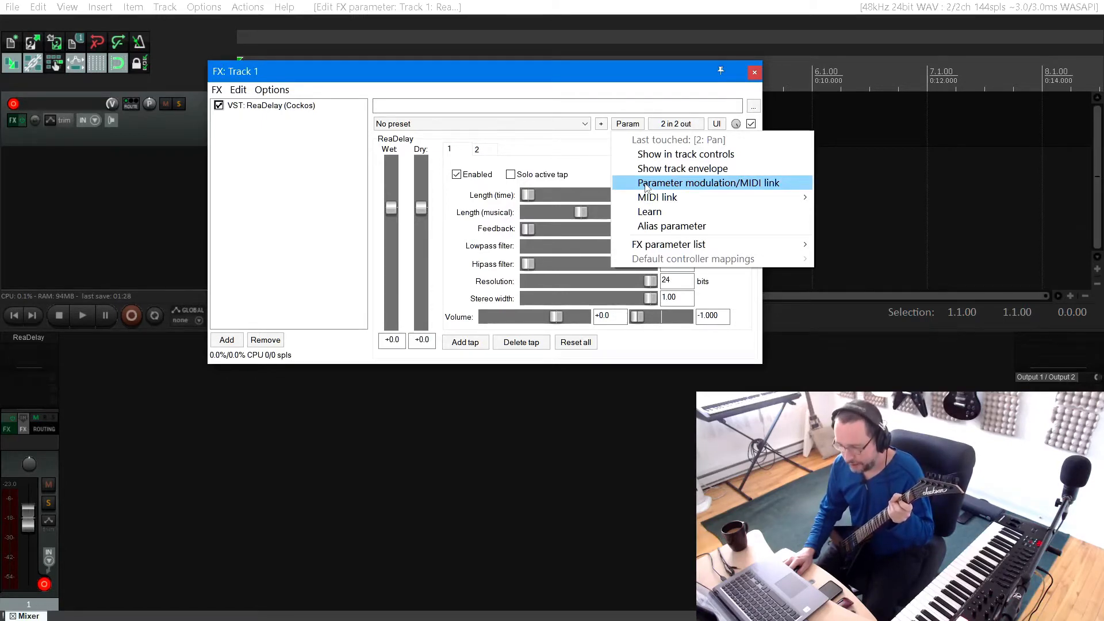
left_click(22, 429)
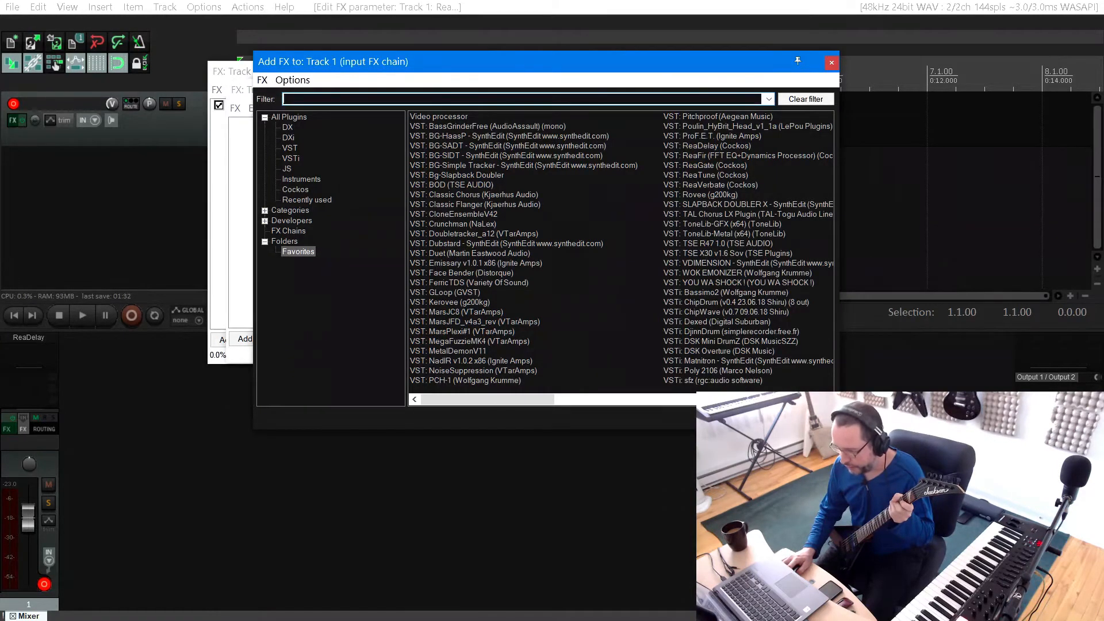
key("Escape")
left_click_drag(401, 86, 587, 127)
left_click_drag(267, 108, 803, 244)
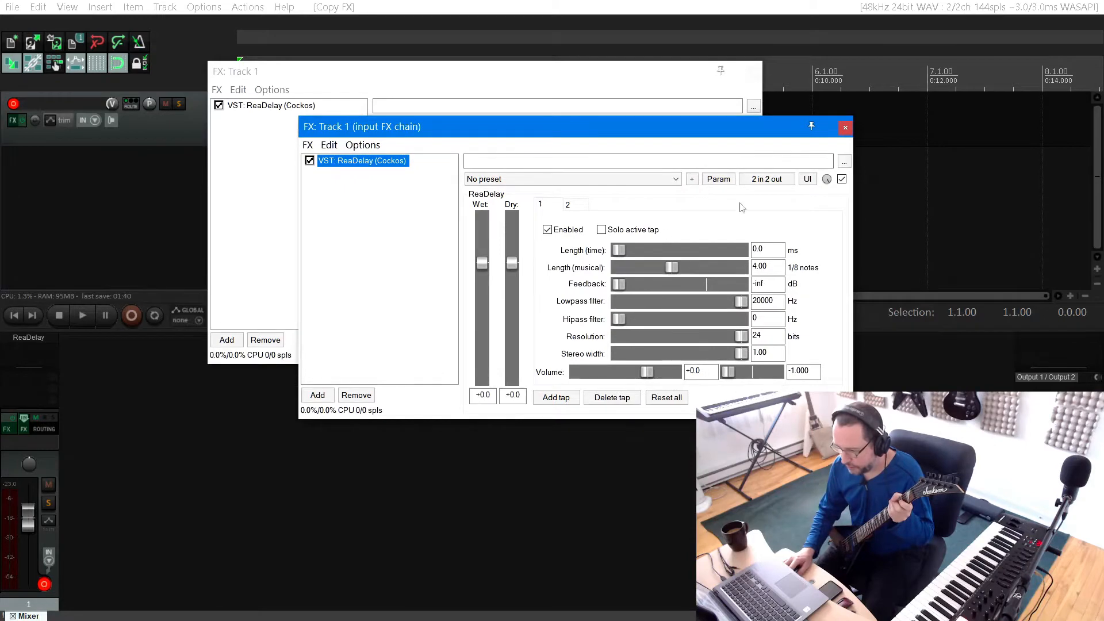
Compare the parameter options available for ReaDelay in the input FX chain and in the track FX chain
left_click(718, 178)
mouse_move(733, 221)
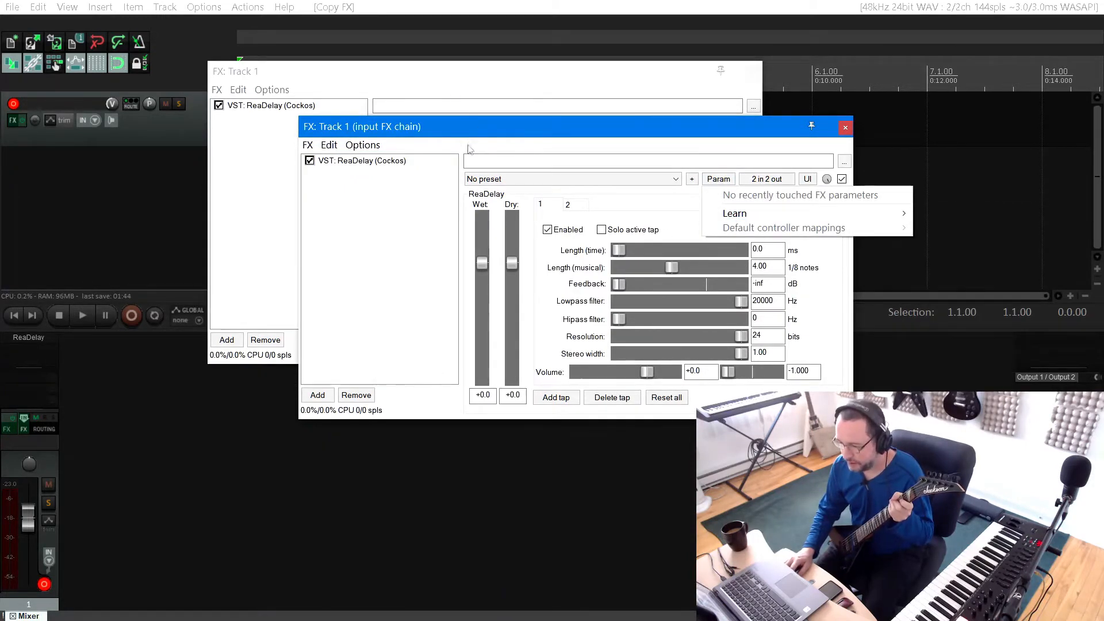
left_click_drag(667, 123, 740, 220)
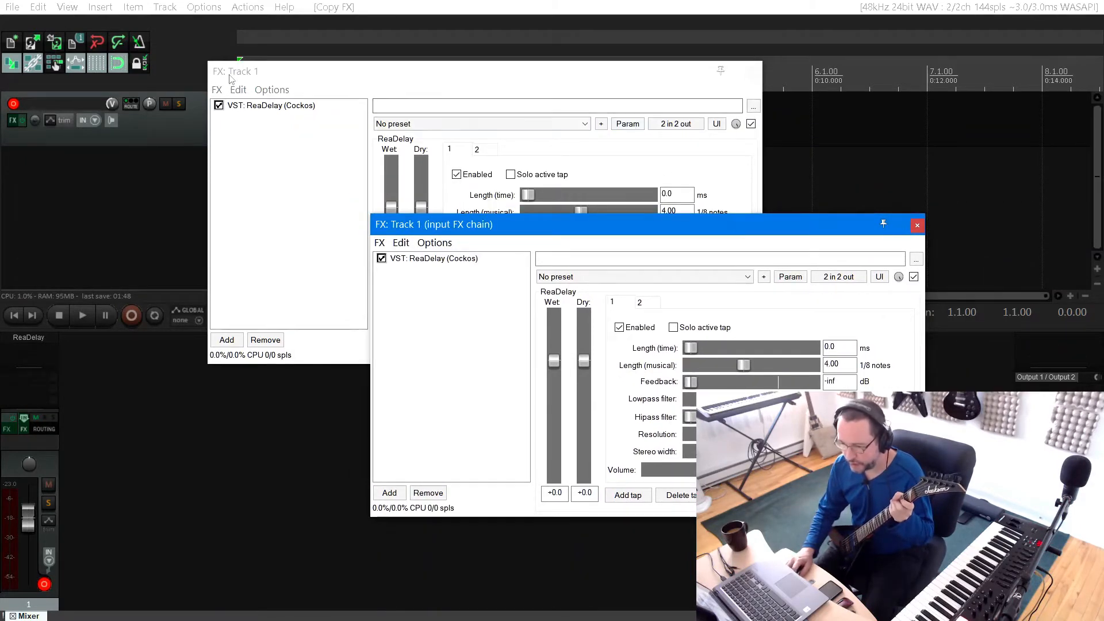
left_click(625, 124)
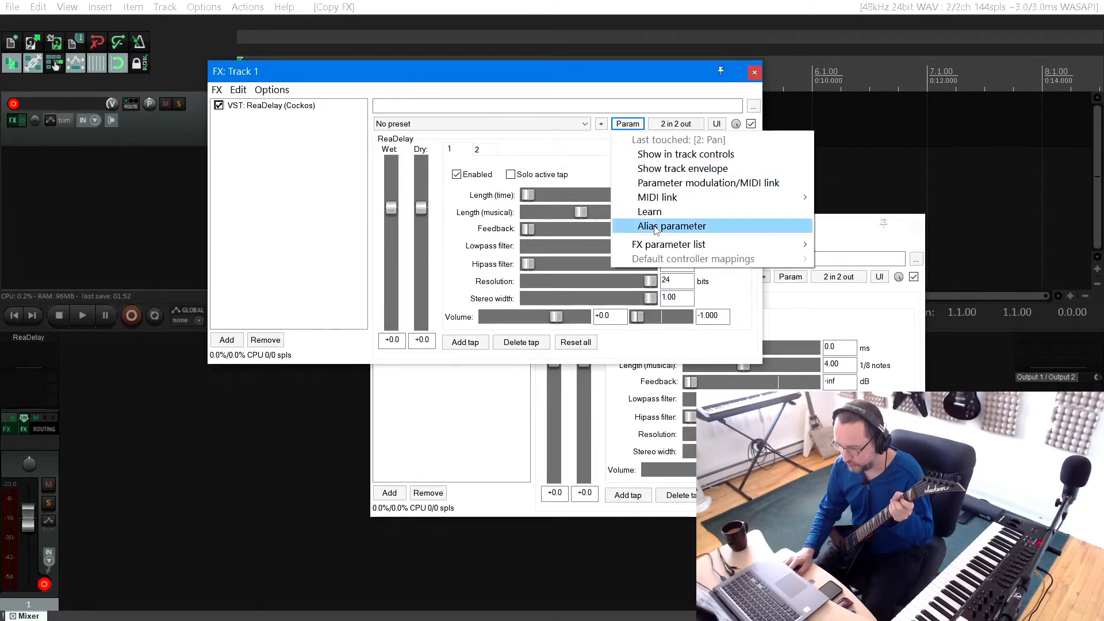
left_click(840, 239)
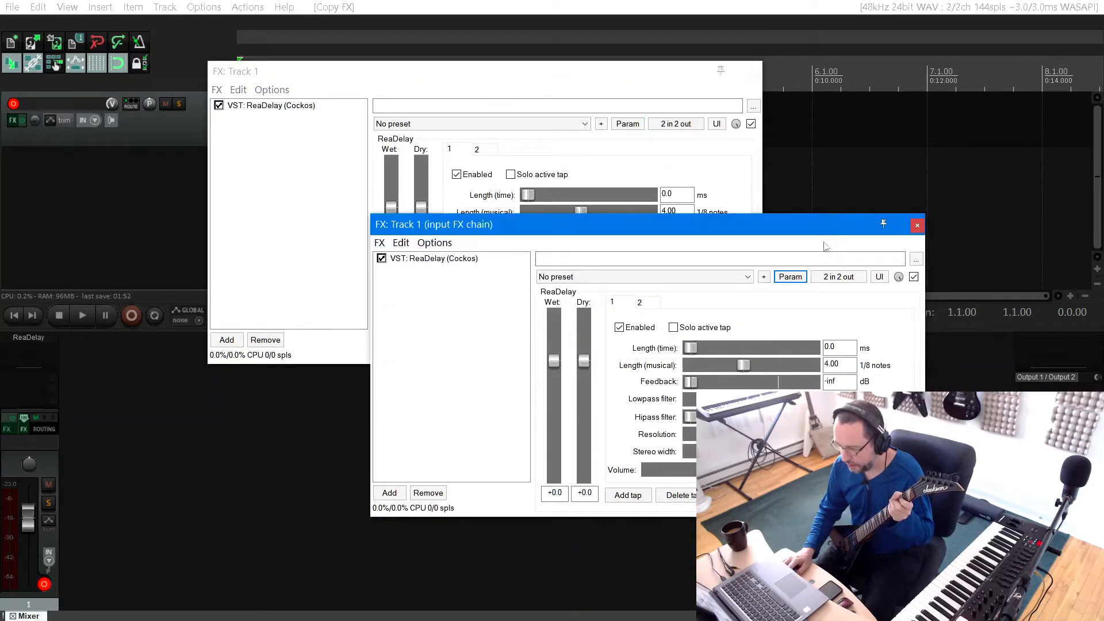
left_click(790, 276)
mouse_move(805, 313)
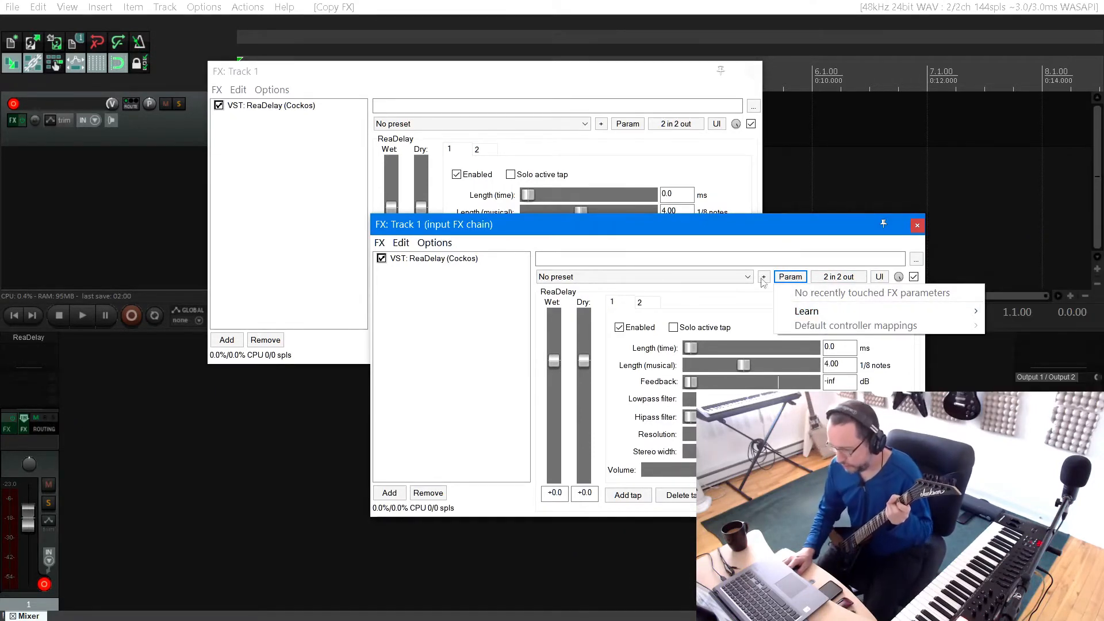
Remove ReaDelay from the input FX chain and close that chain's window
left_click(446, 262)
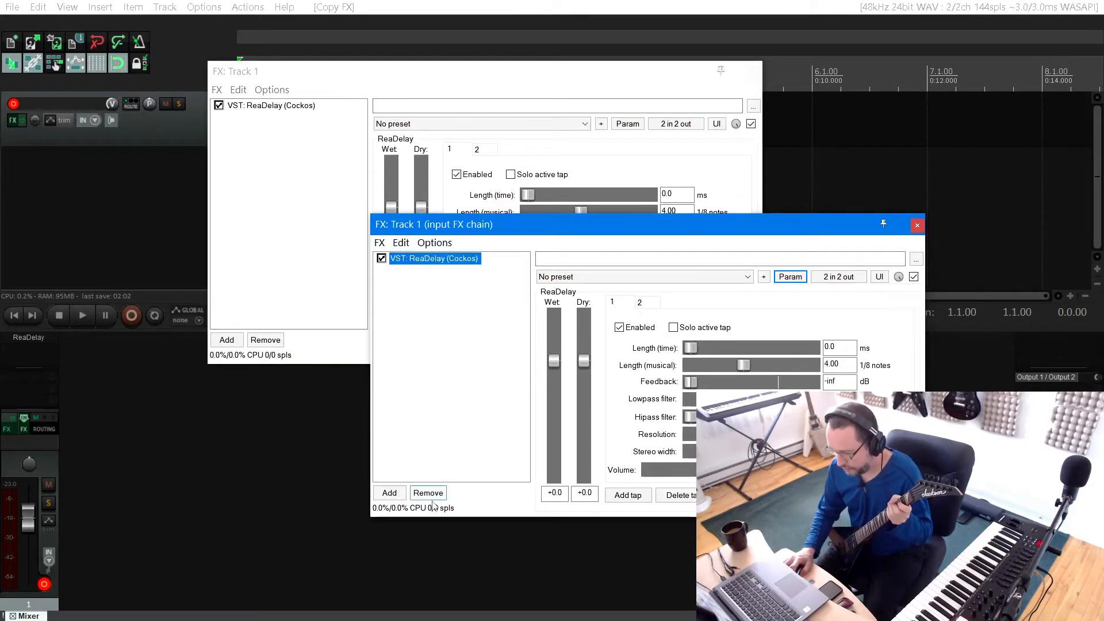
left_click(412, 492)
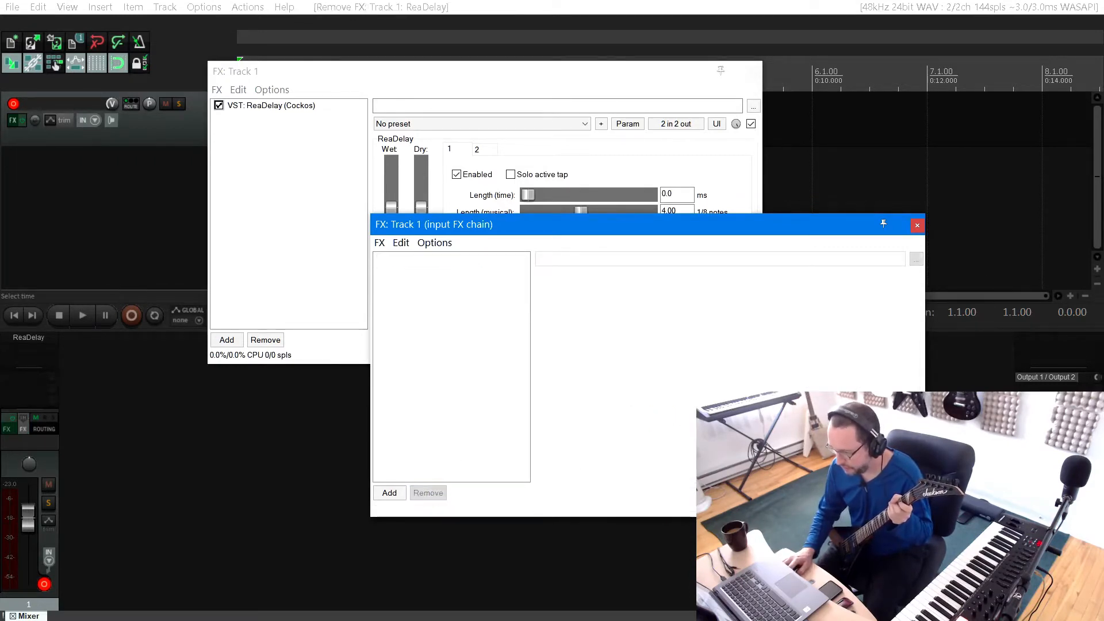
left_click(917, 227)
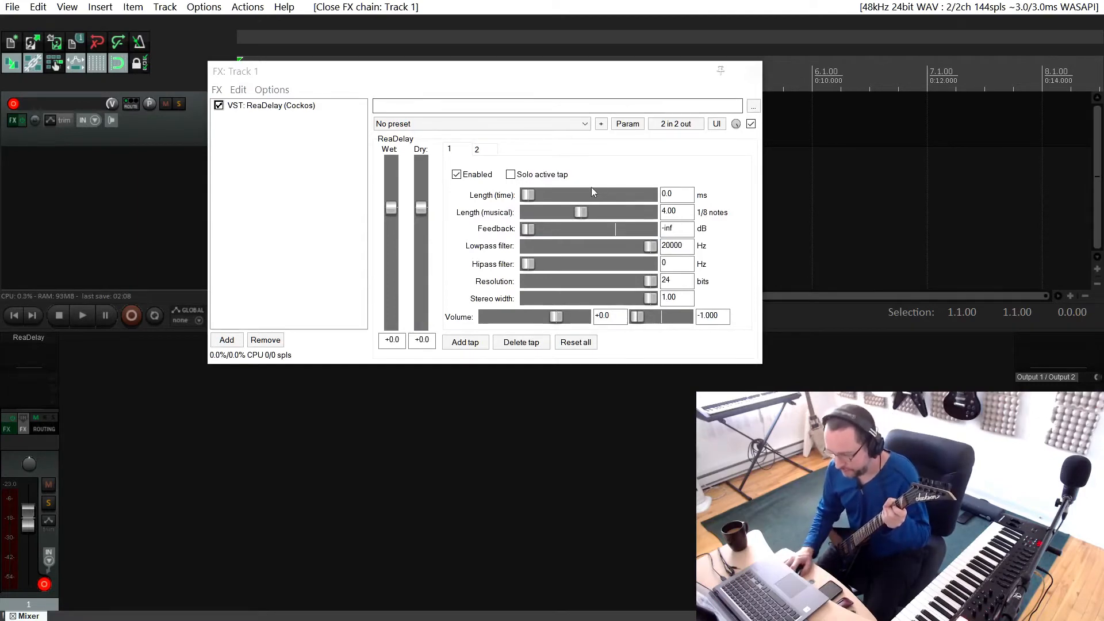
Enable parameter modulation for tap 1's time Length, using the audio control signal (sidechain) from track audio channel 1+2
left_click_drag(528, 195, 546, 195)
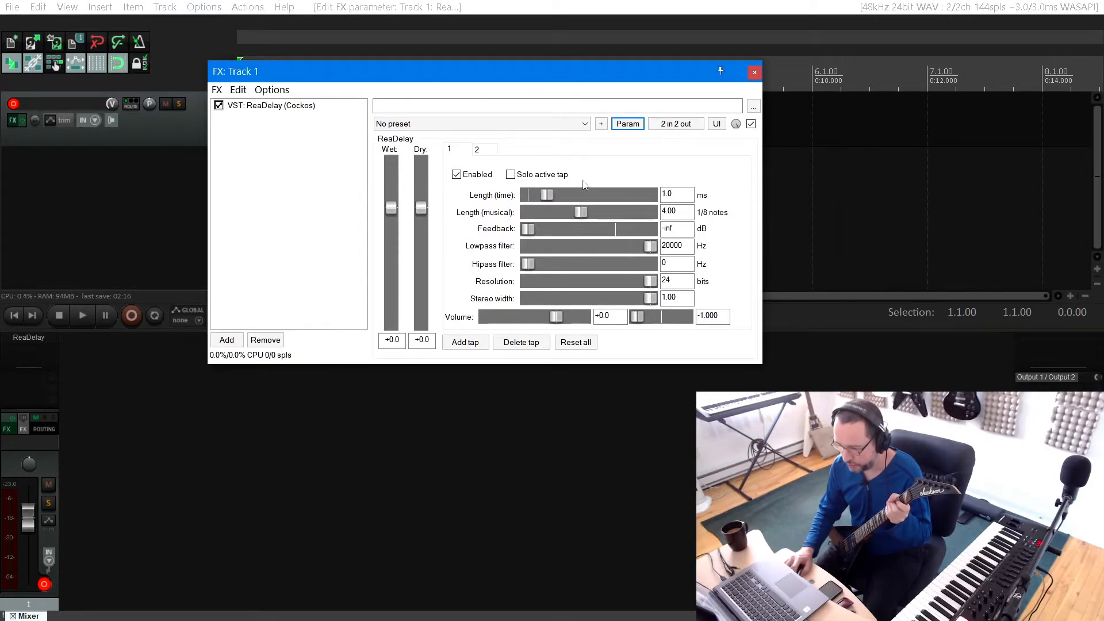
left_click(626, 125)
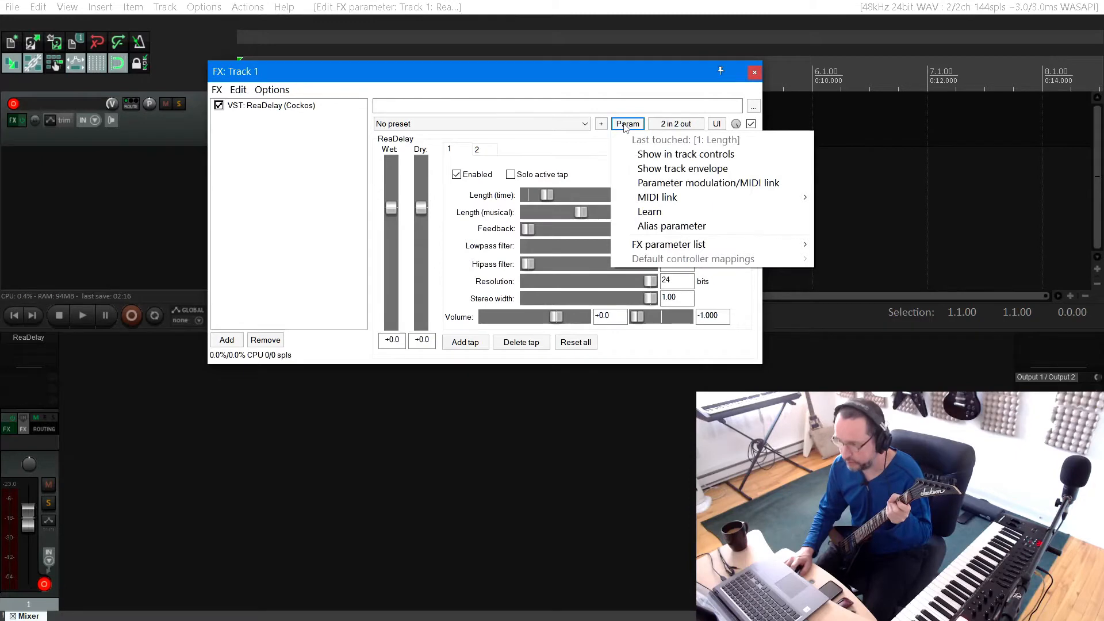
left_click(649, 183)
left_click_drag(144, 10, 304, 62)
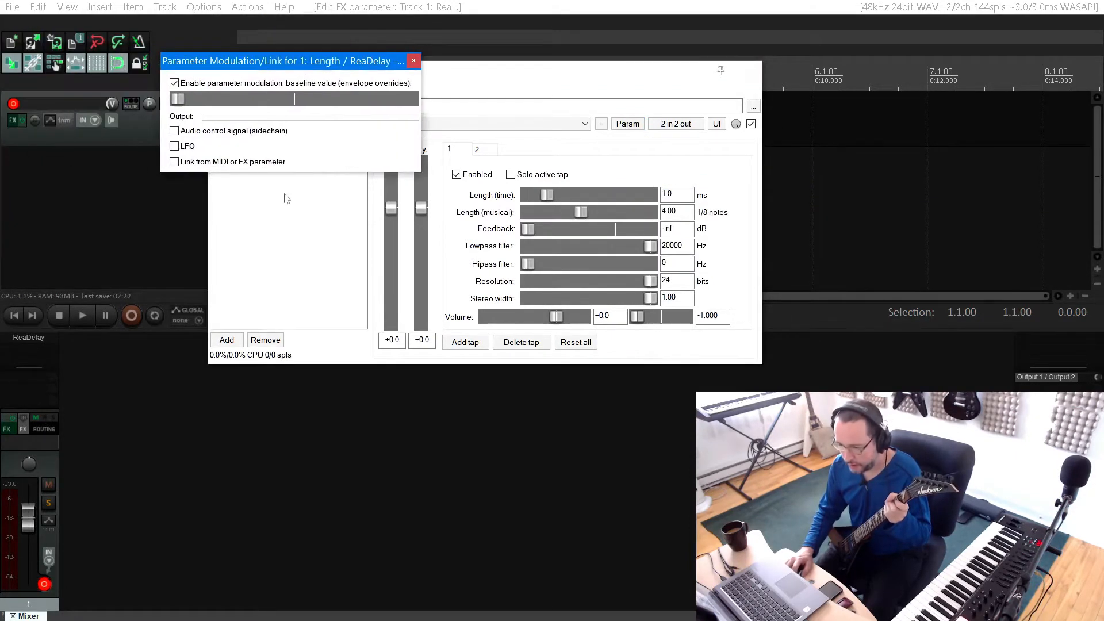
left_click(174, 131)
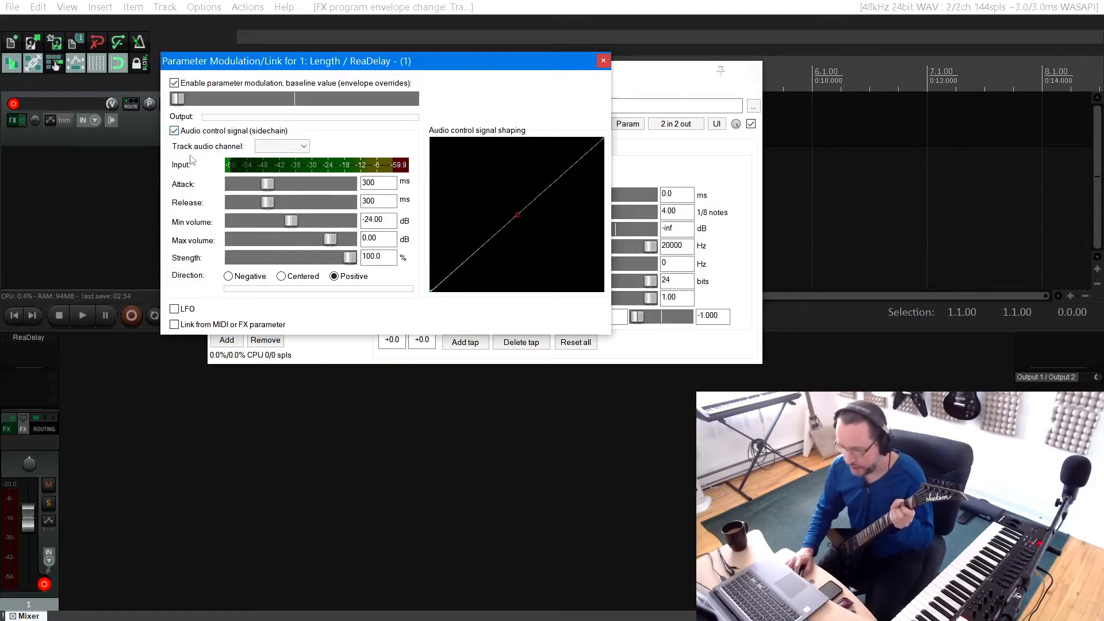
left_click(303, 146)
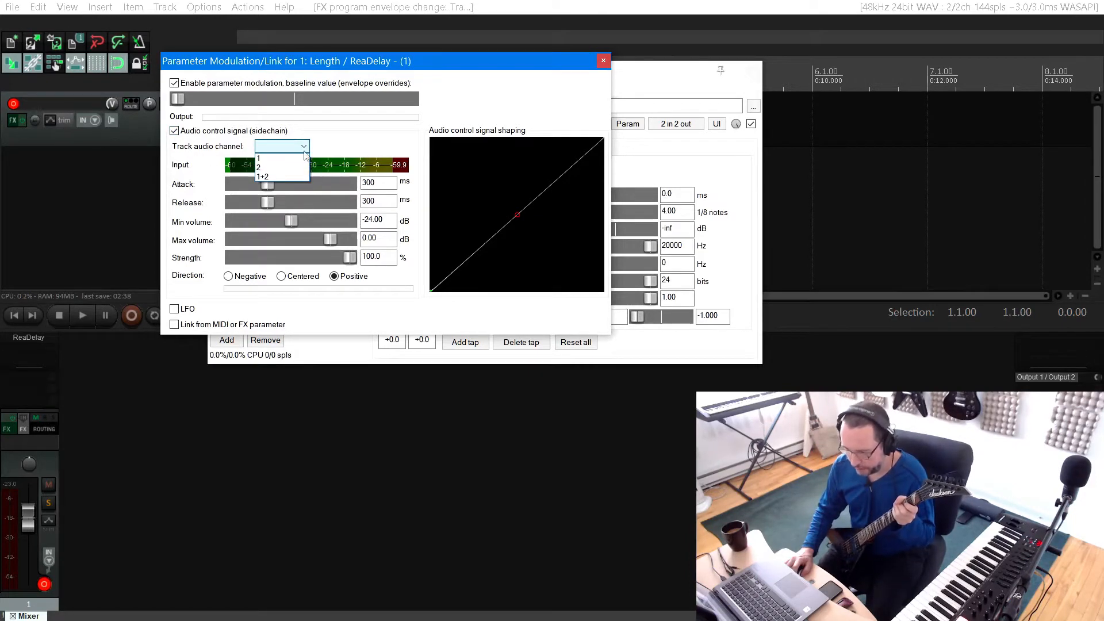
left_click(270, 177)
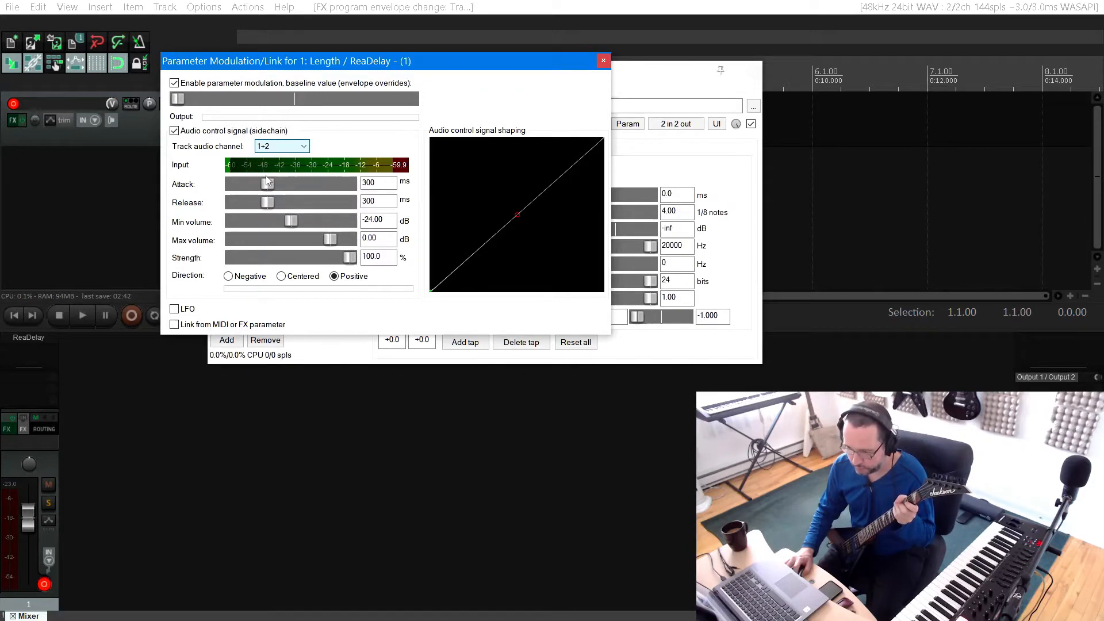
Adjust the modulation baseline value so that tap 1's delay length is 20 ms
left_click_drag(346, 67, 351, 267)
mouse_move(182, 305)
left_mouse_down()
mouse_move(351, 302)
mouse_move(180, 306)
left_mouse_up()
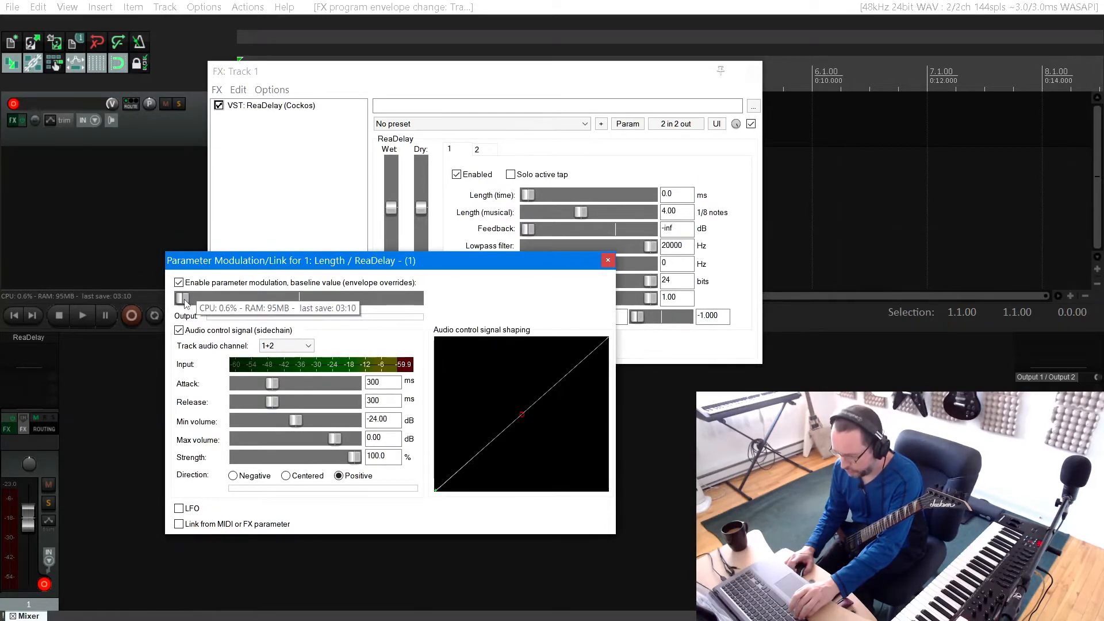
left_click_drag(182, 298, 182, 298)
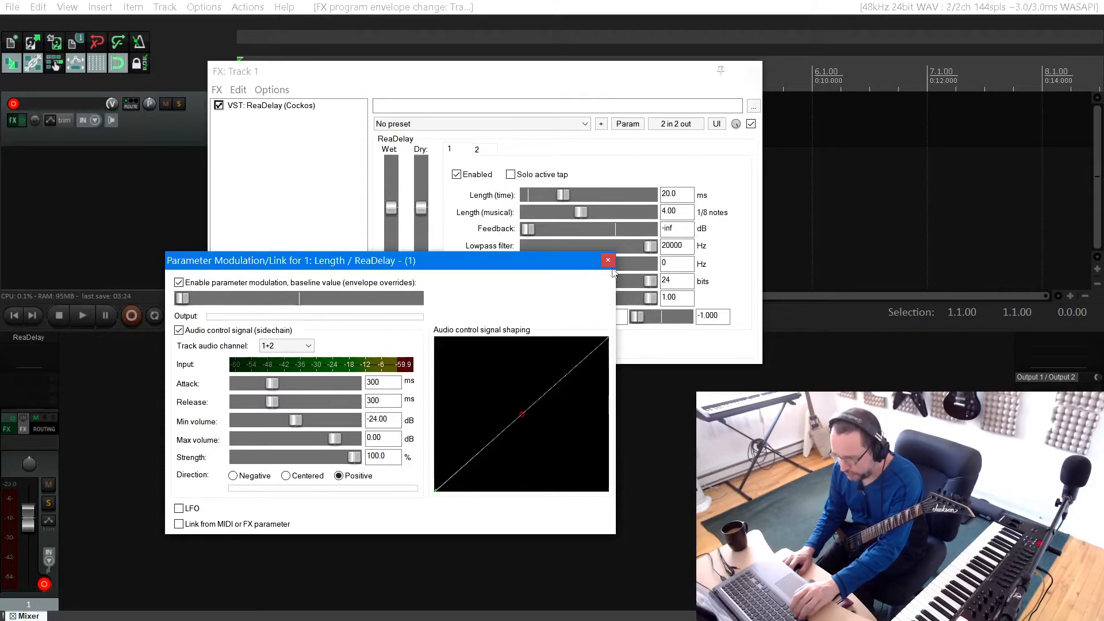
Enable sidechain modulation of tap 2's time Length from audio channel 1+2, with the baseline at 10 ms
left_click_drag(471, 264, 328, 234)
left_click(486, 150)
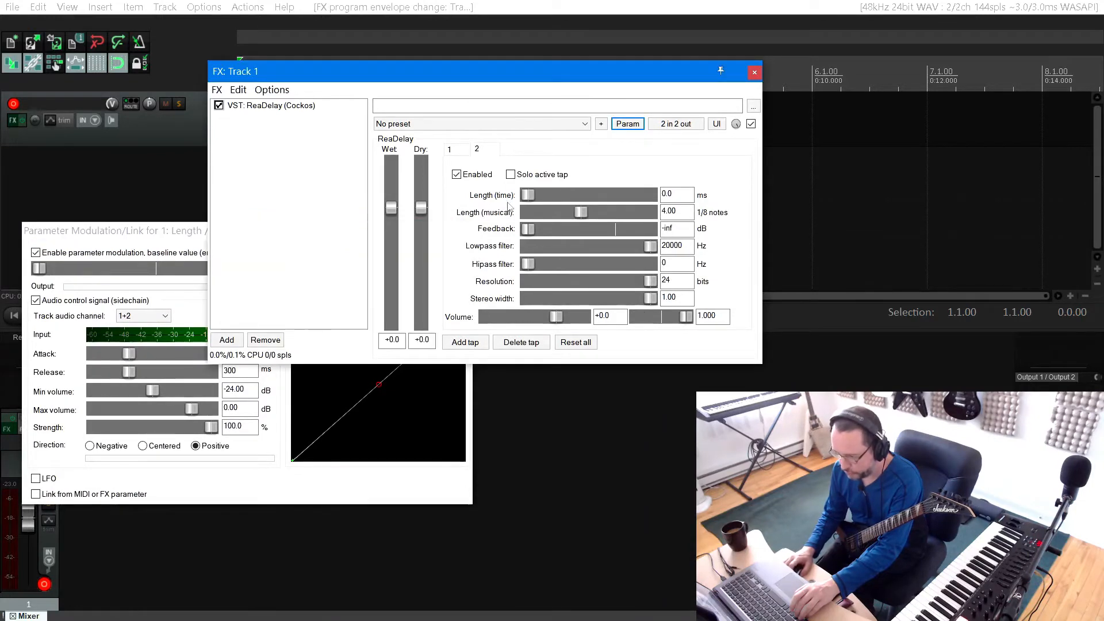
left_click_drag(527, 196, 542, 198)
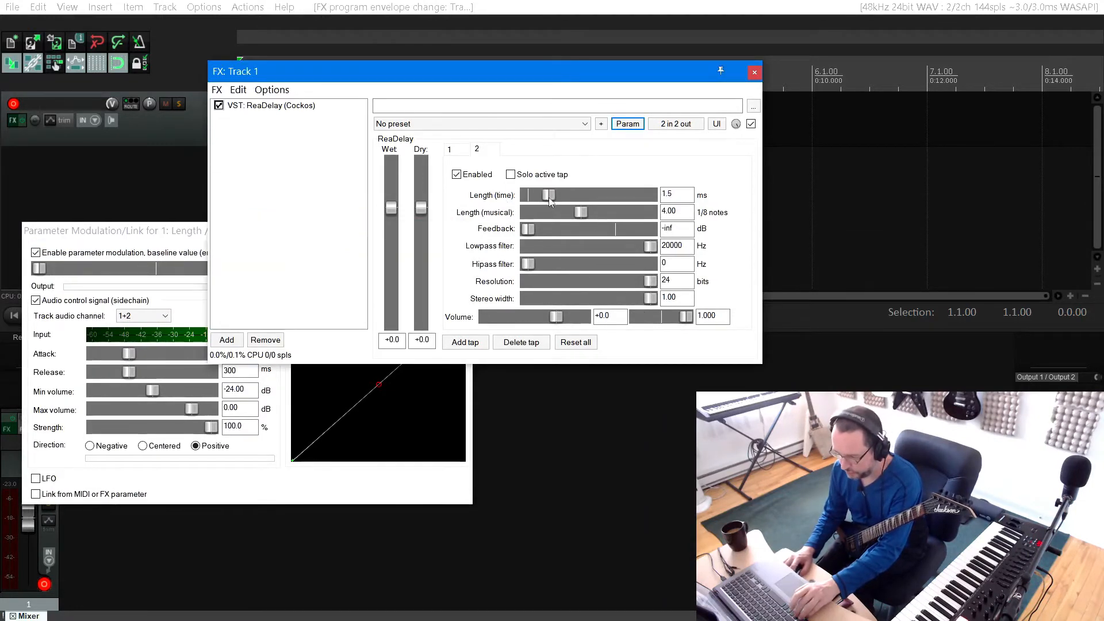
left_click(638, 127)
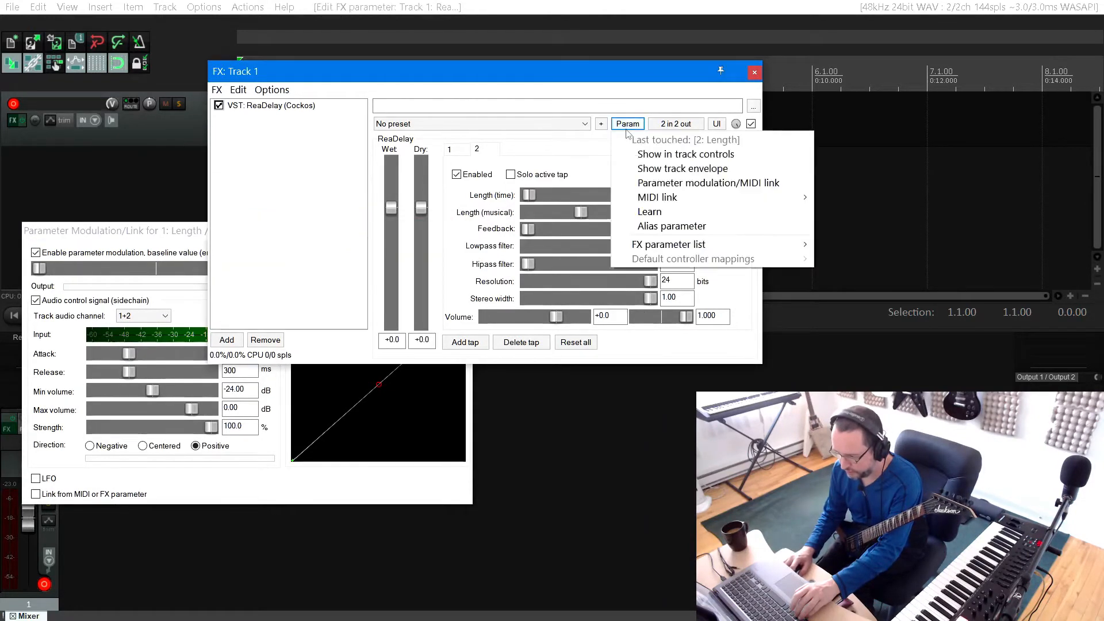
left_click(652, 183)
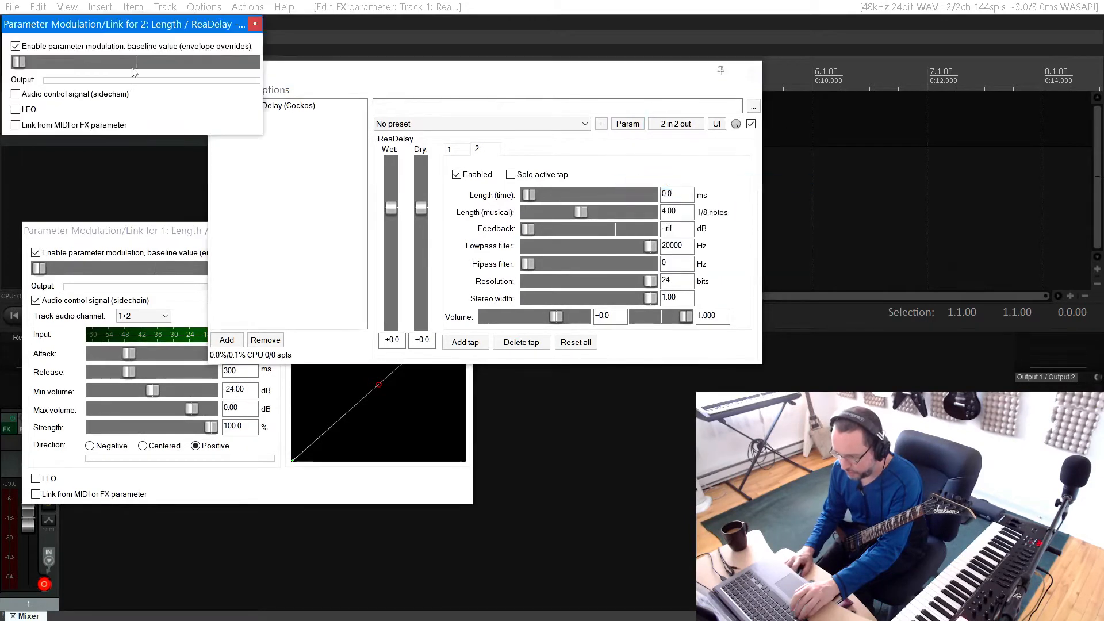
left_click_drag(132, 12, 723, 238)
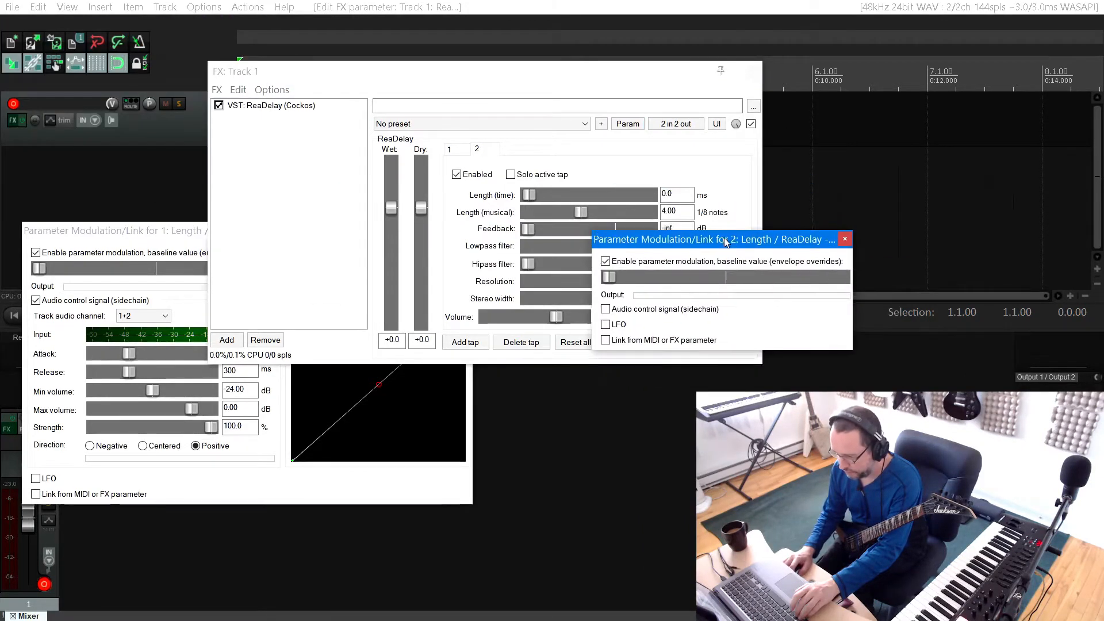
left_click(611, 309)
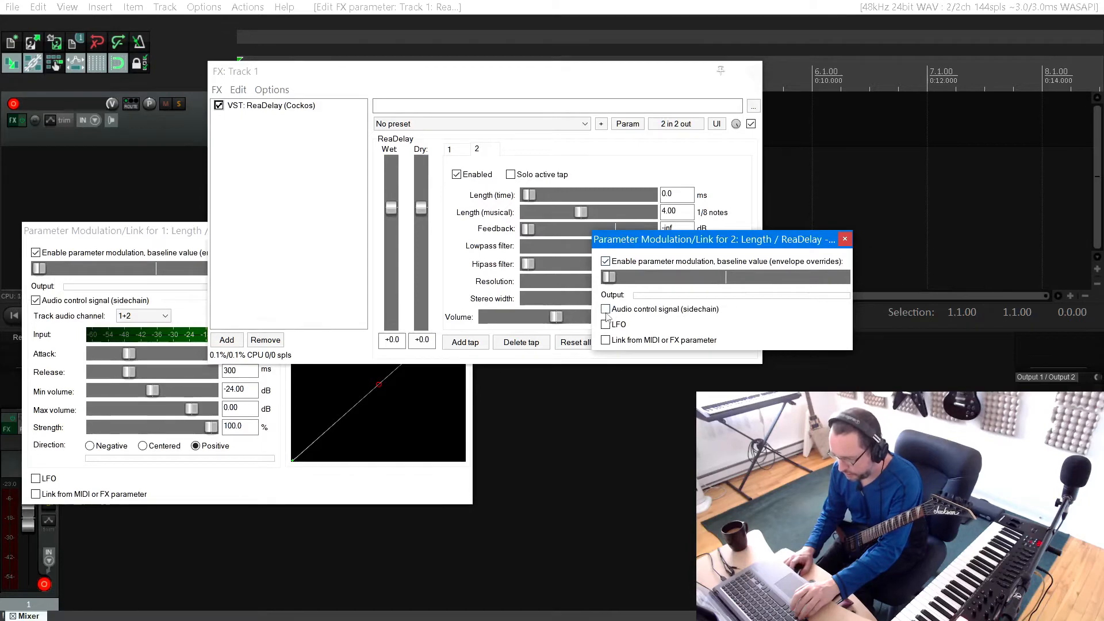
left_click(735, 325)
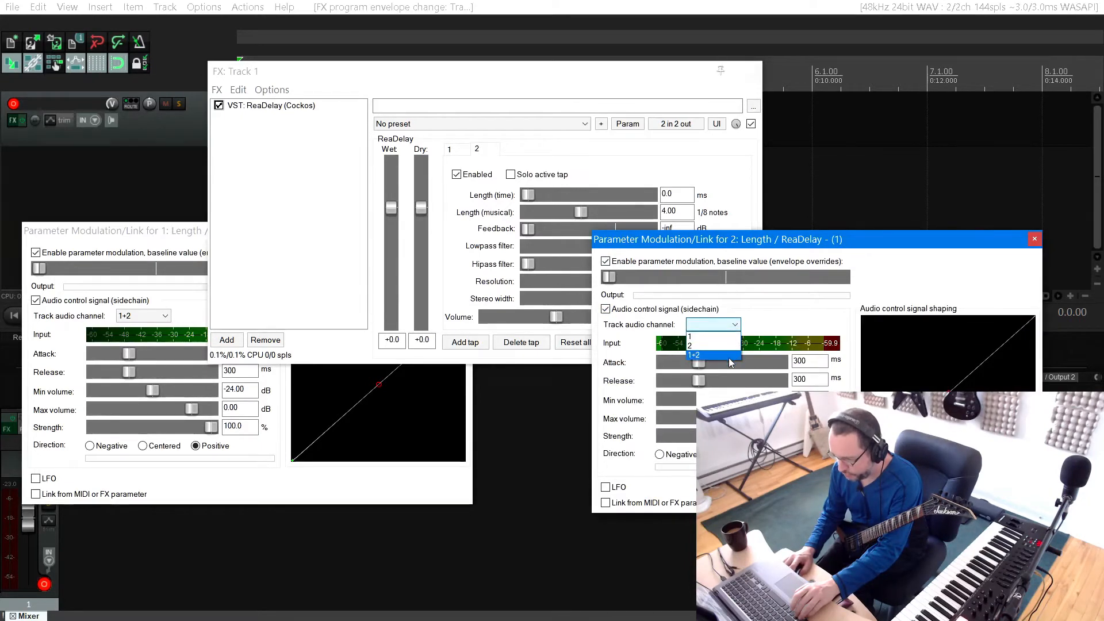
left_click(707, 355)
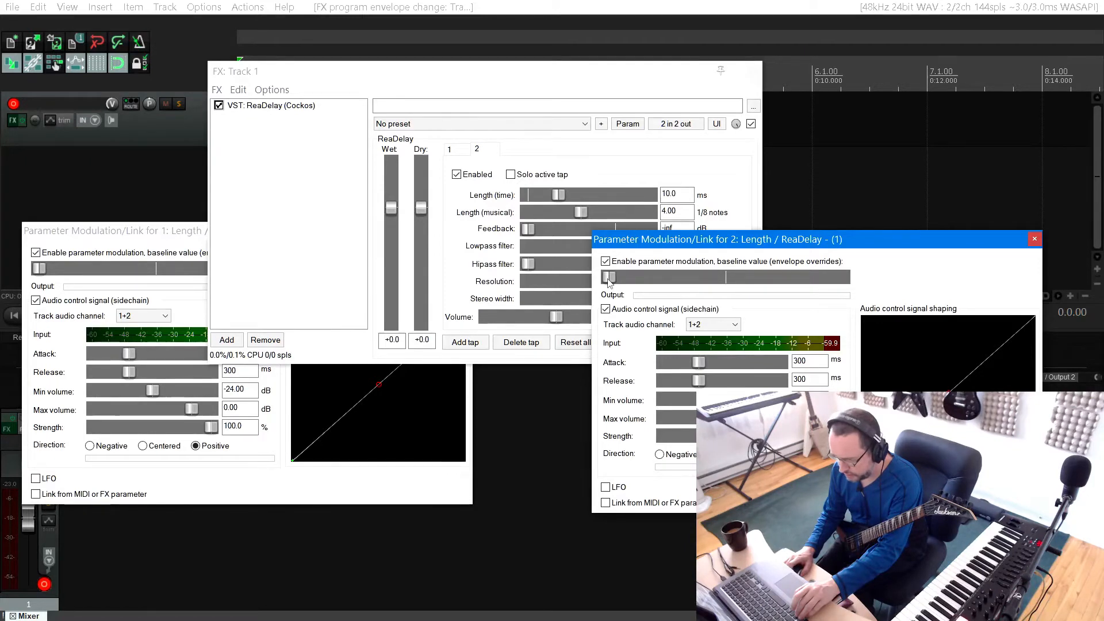
Set tap 1's musical Length to 0.00 eighth notes
left_click(460, 153)
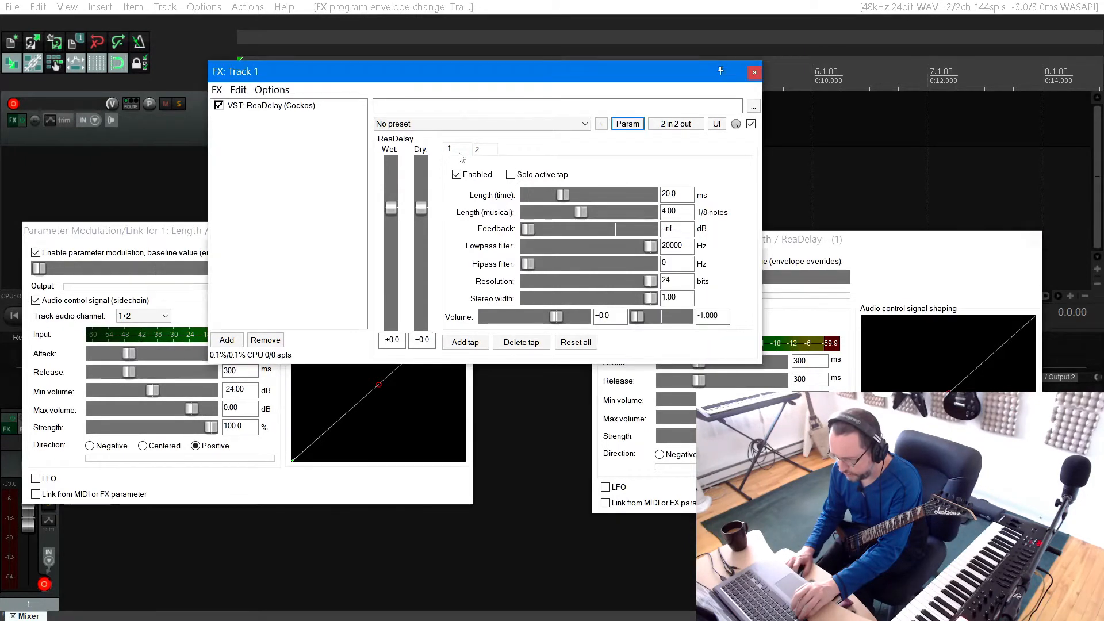
left_click(486, 152)
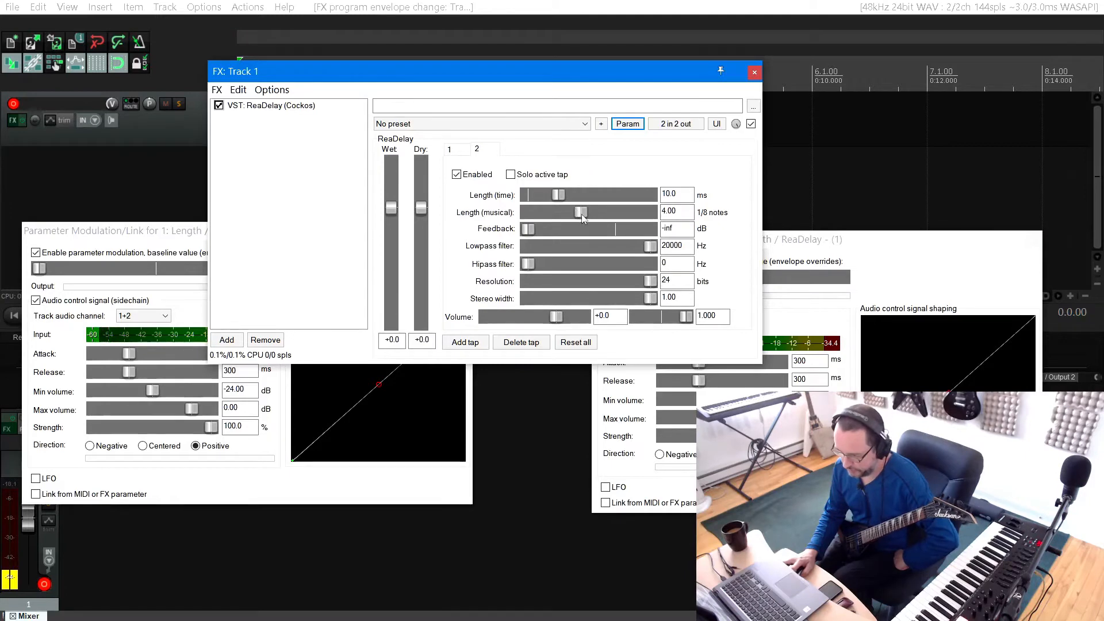
left_click(452, 152)
left_click_drag(571, 213, 521, 213)
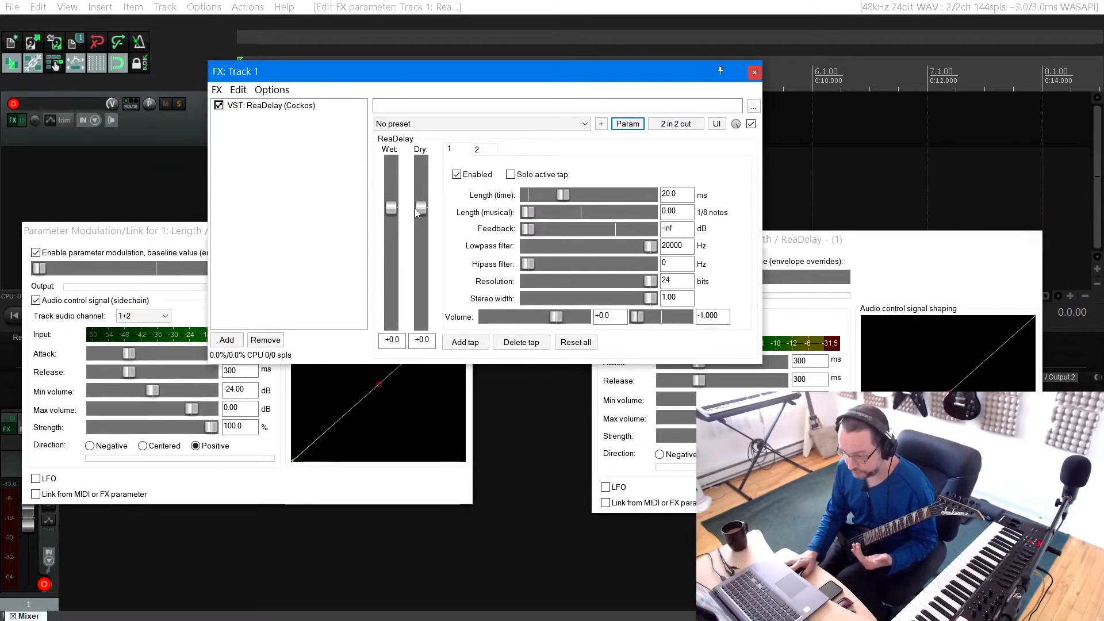
Lower the modulation Min volume of tap 1's Length to -60.00 dB and bring forward tap 2's Length modulation settings
left_click(152, 231)
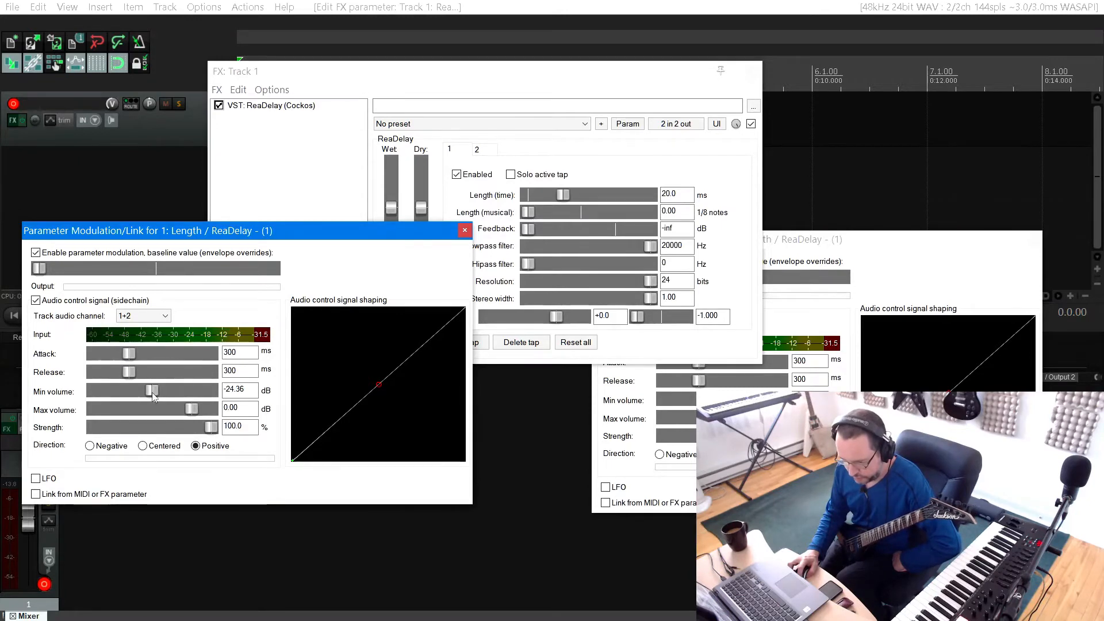
left_click_drag(154, 393, 95, 396)
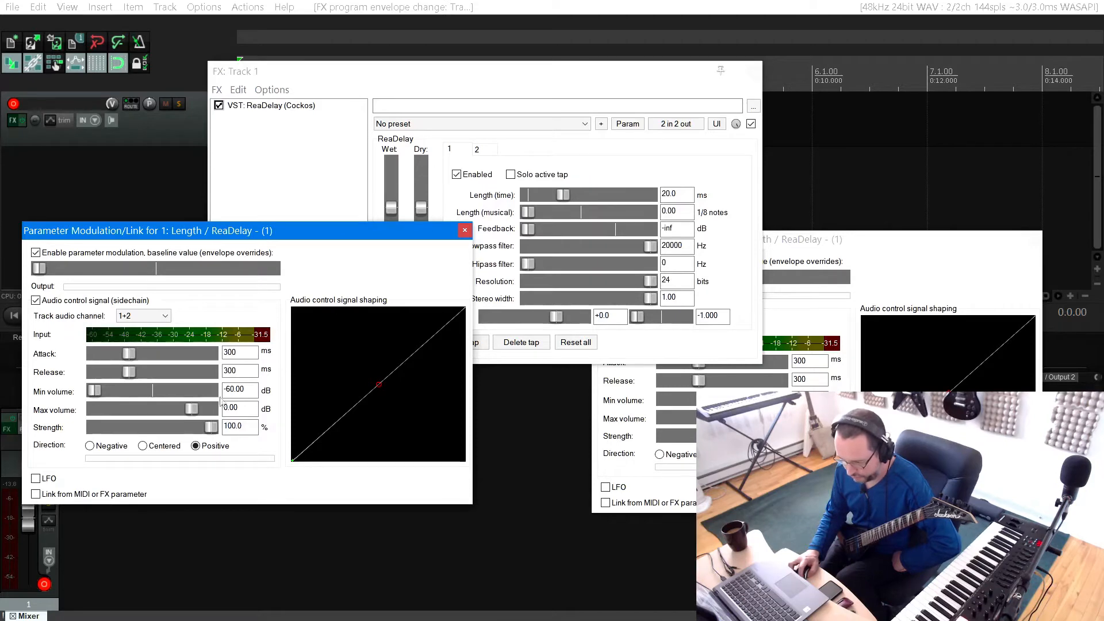
left_click(900, 253)
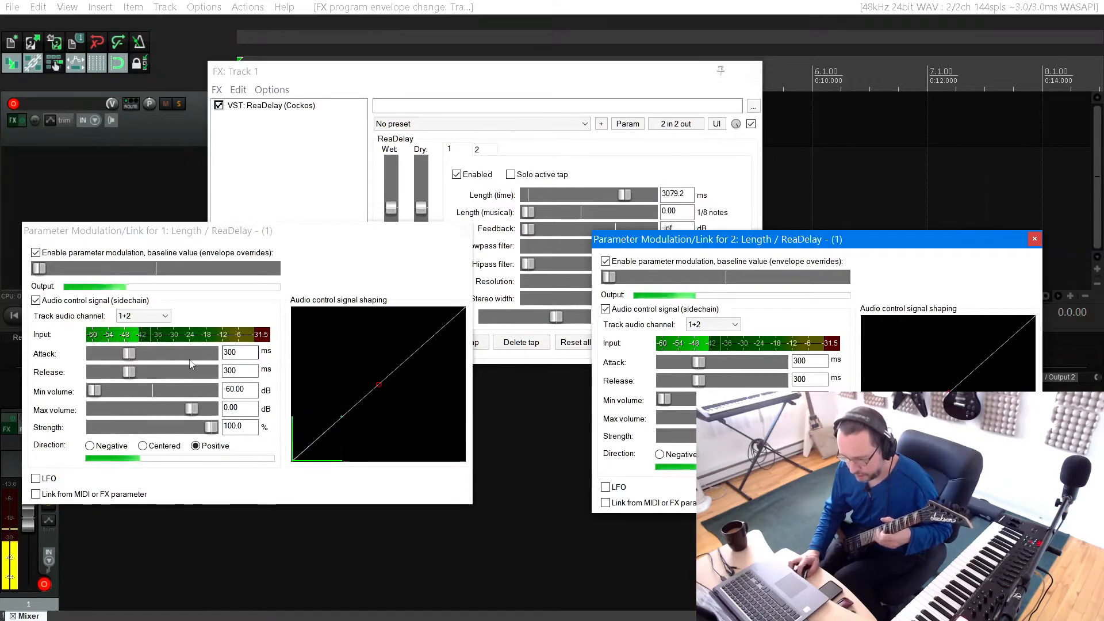
Set tap 1's Length modulation strength to 0.1% and reduce tap 2's modulation strength to near its minimum
left_click_drag(213, 429, 40, 431)
left_click_drag(253, 426, 194, 426)
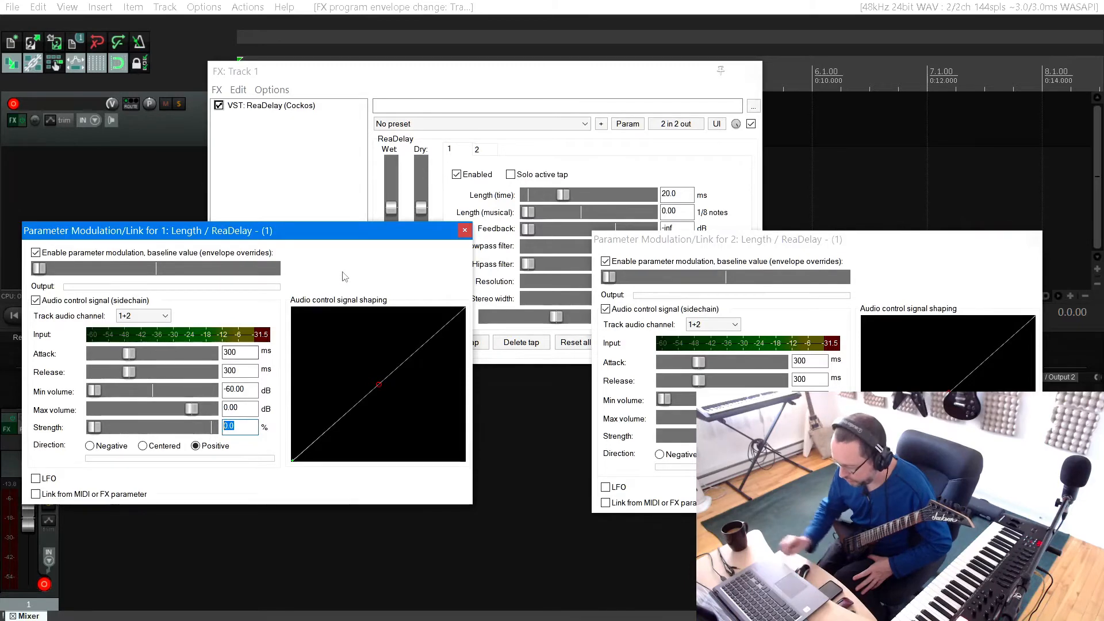
type("0.1")
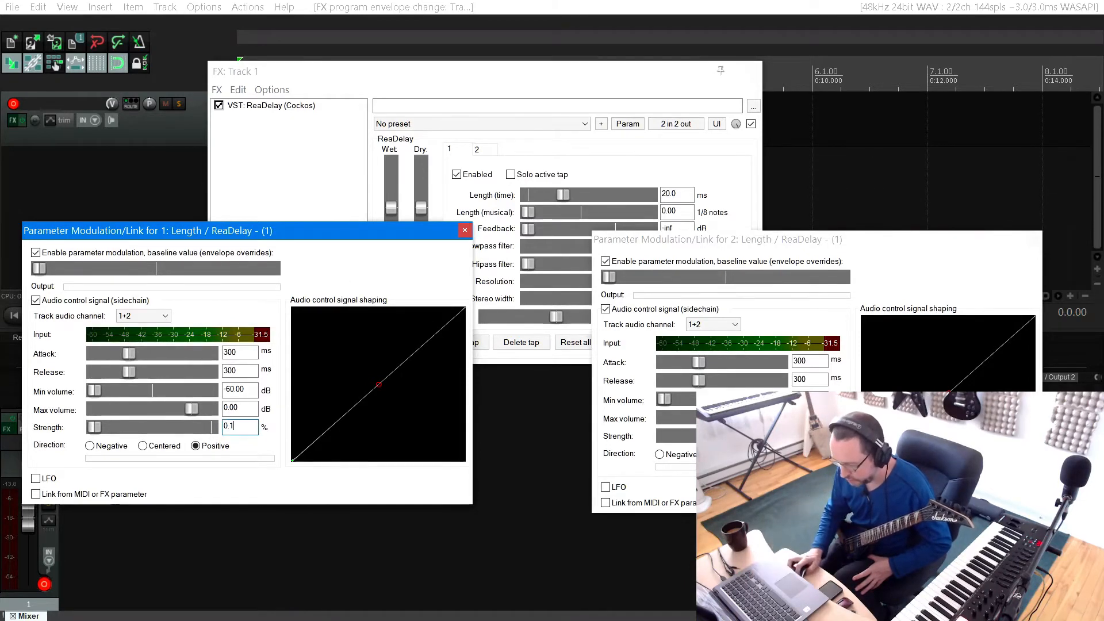
left_click_drag(823, 435, 770, 436)
type("0")
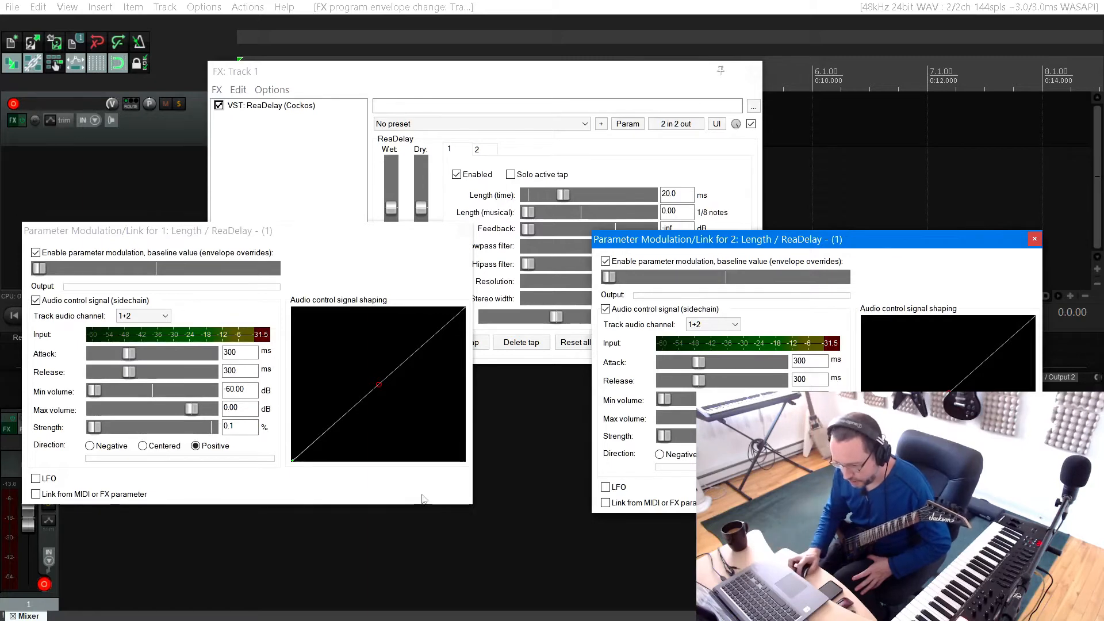
Set tap 1's modulation direction to Negative and lower the ReaDelay dry level to -9.9 dB
left_click(90, 447)
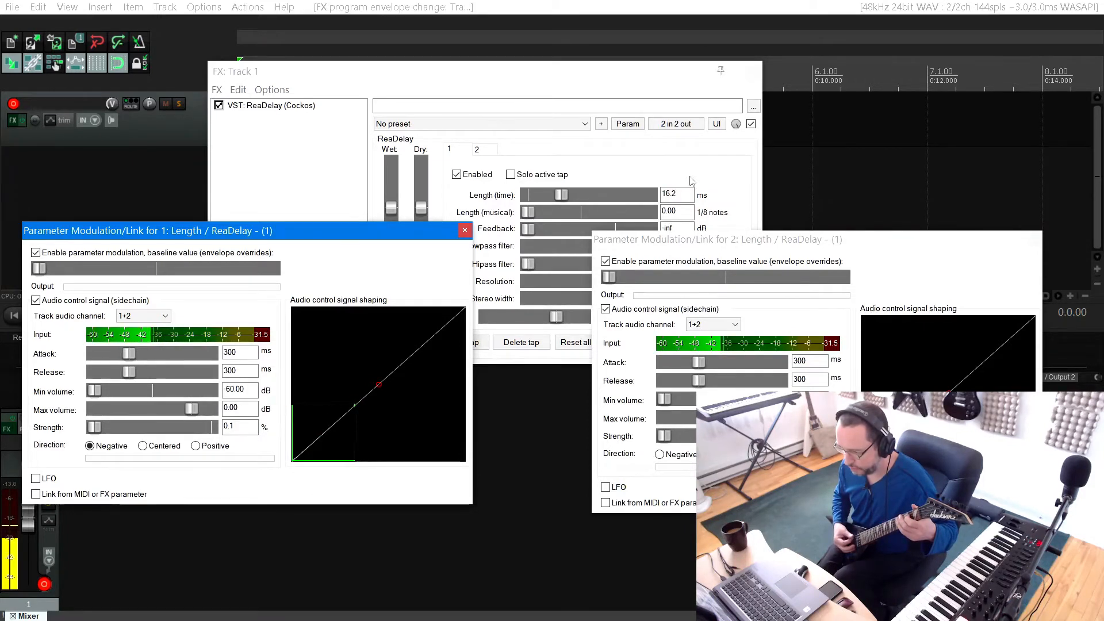
left_click(690, 181)
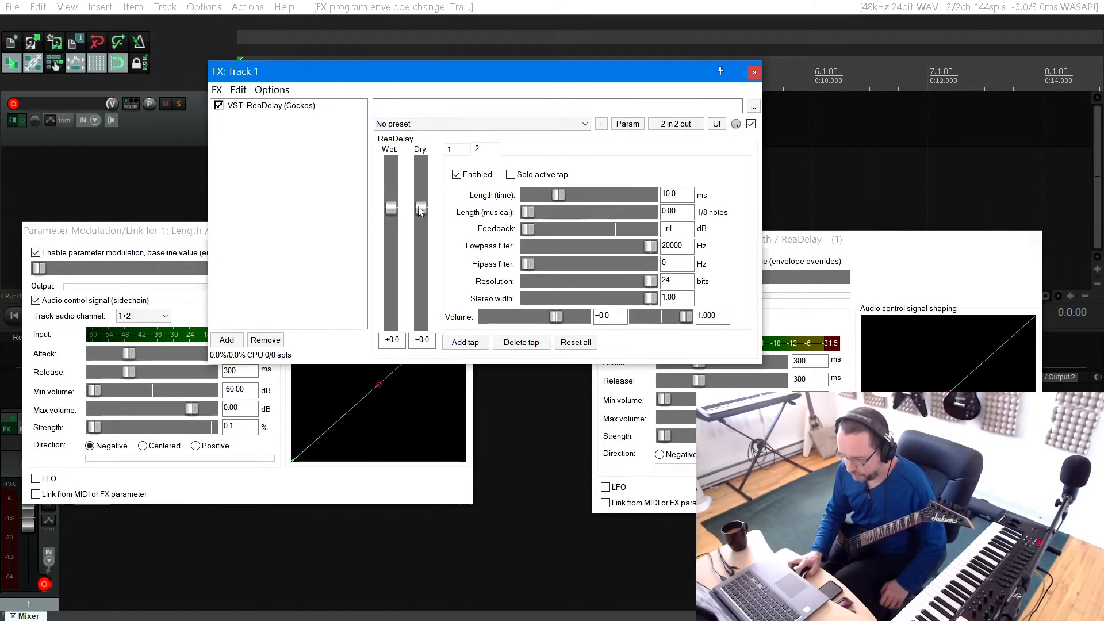
left_click_drag(422, 229, 422, 235)
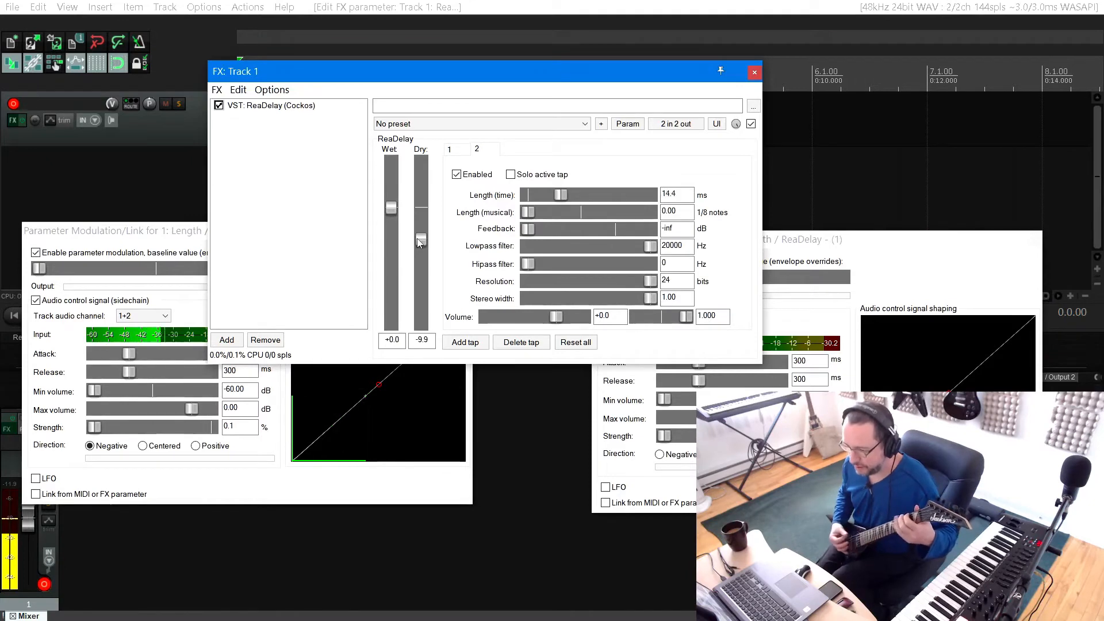
Close both parameter modulation windows and cut ReaDelay from track 1's FX chain
left_click(254, 109)
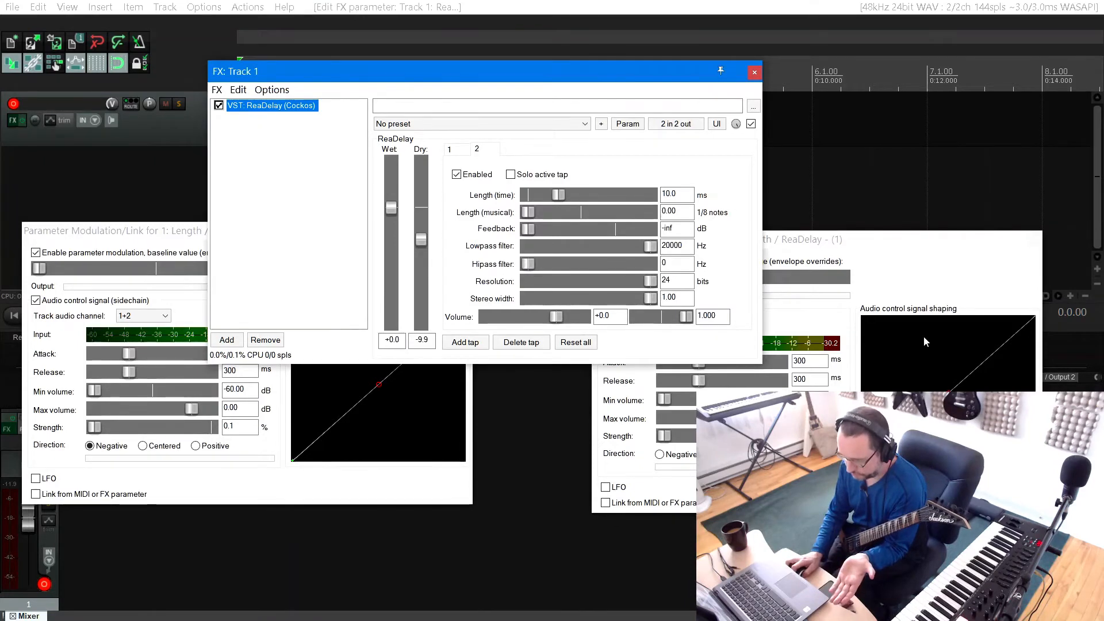
left_click(1033, 239)
left_click(166, 232)
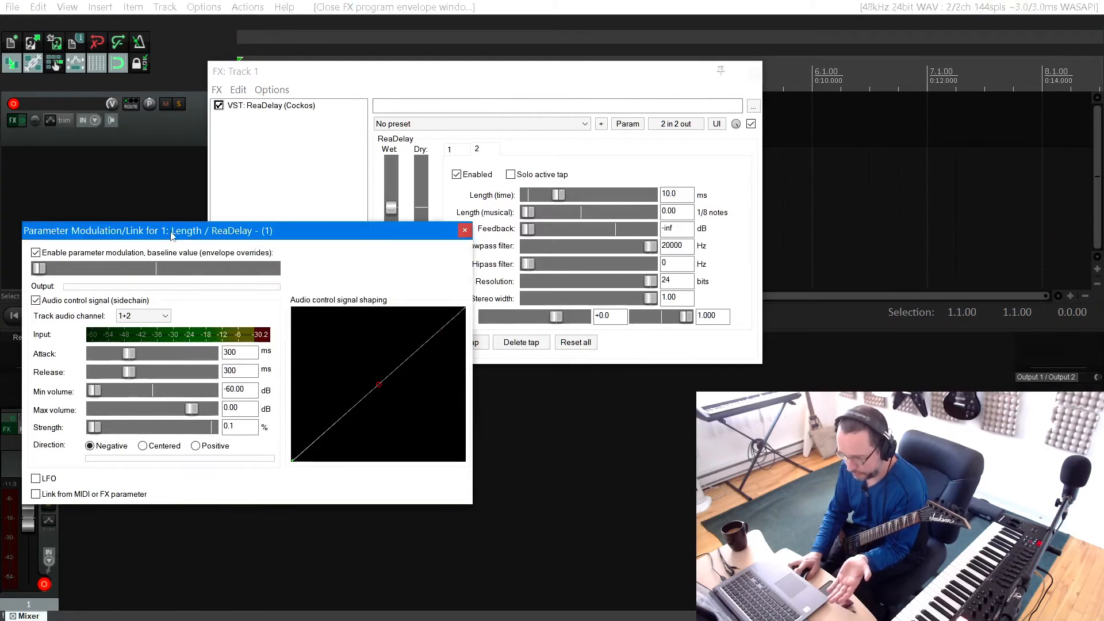
left_click(463, 230)
left_click(278, 110)
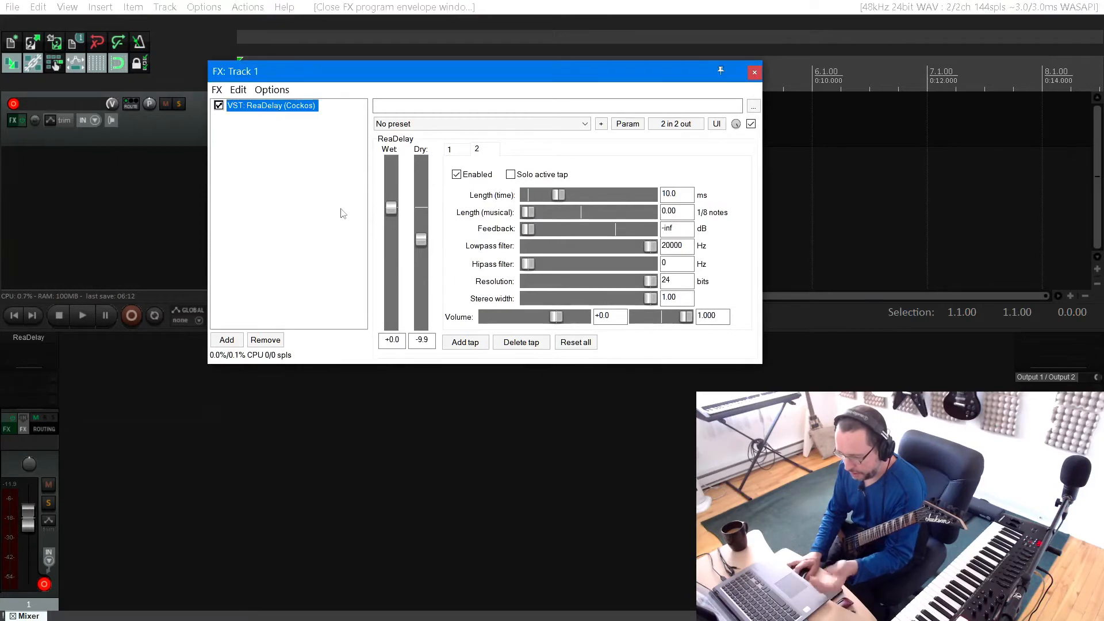
key("Delete")
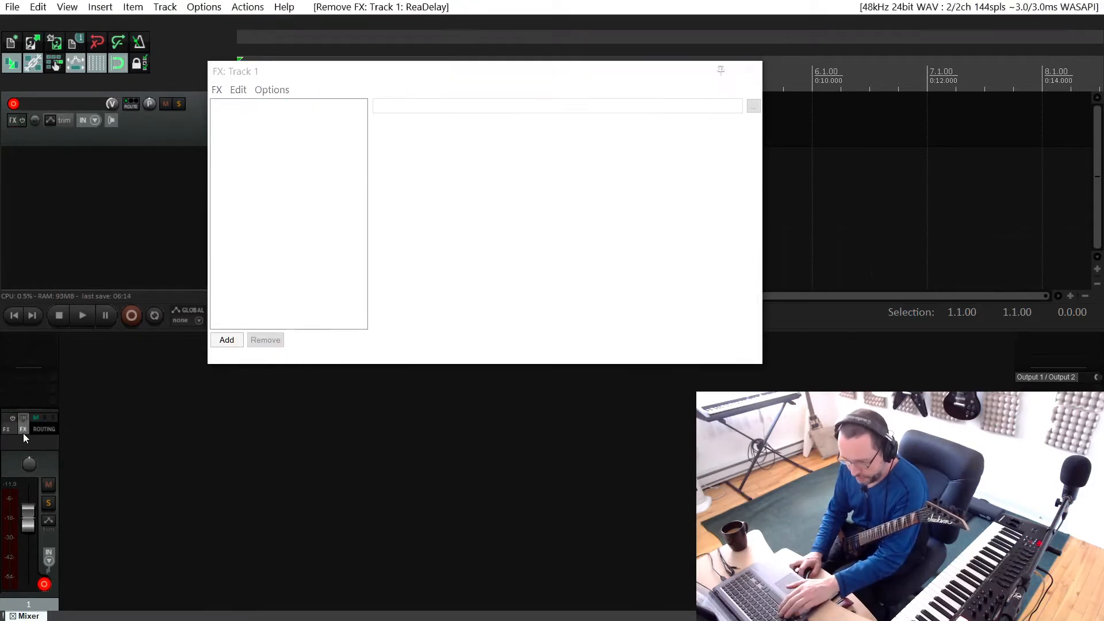
Open track 1's input FX chain and paste the ReaDelay effect into it
left_click(23, 426)
left_click(832, 62)
left_click(557, 229)
left_click_drag(557, 231, 362, 162)
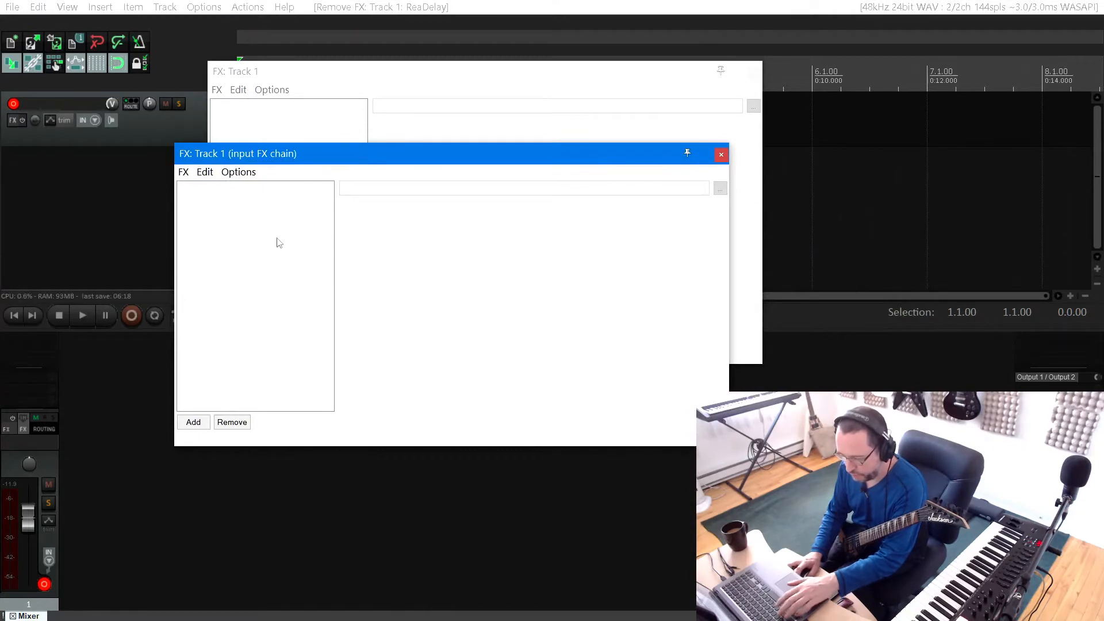
key("ctrl+v")
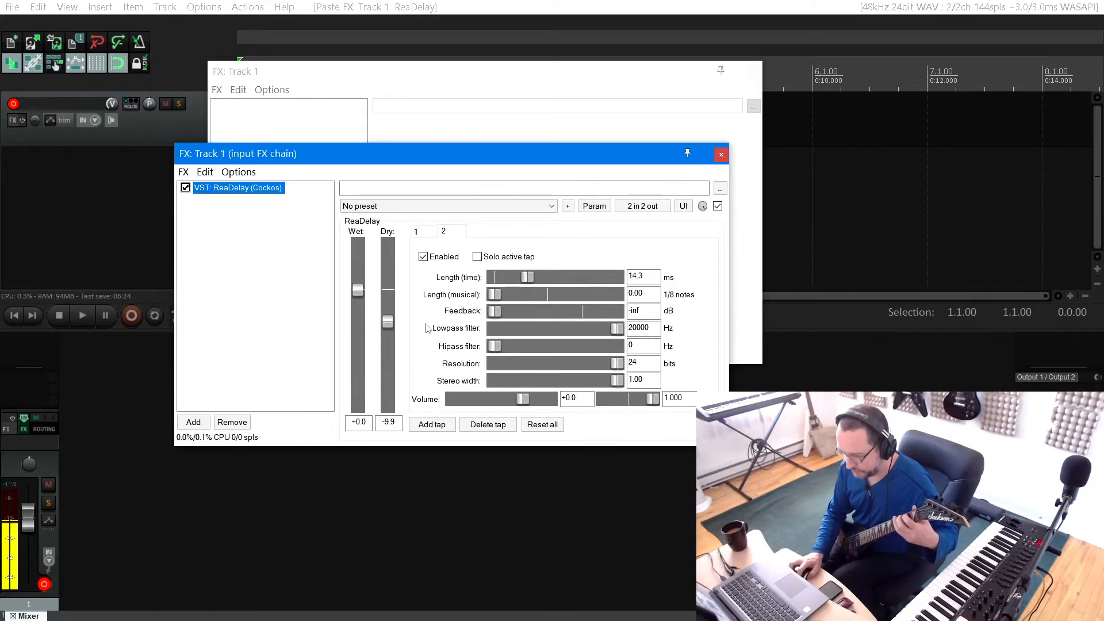
Set track 1's record mode to input with forced stereo format
right_click(41, 585)
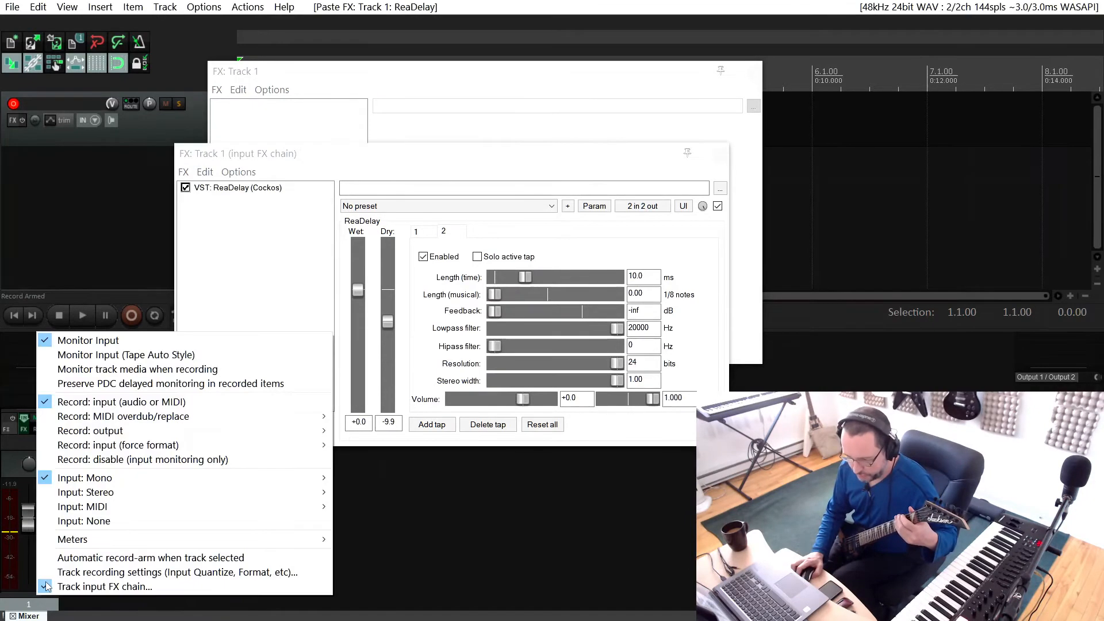
mouse_move(175, 445)
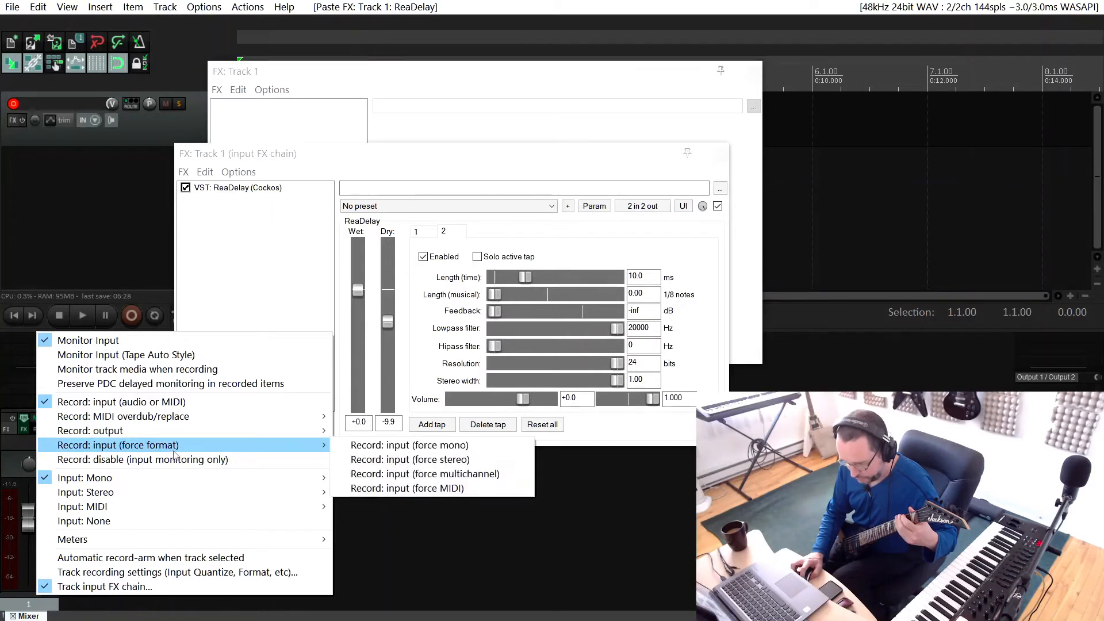
left_click(446, 460)
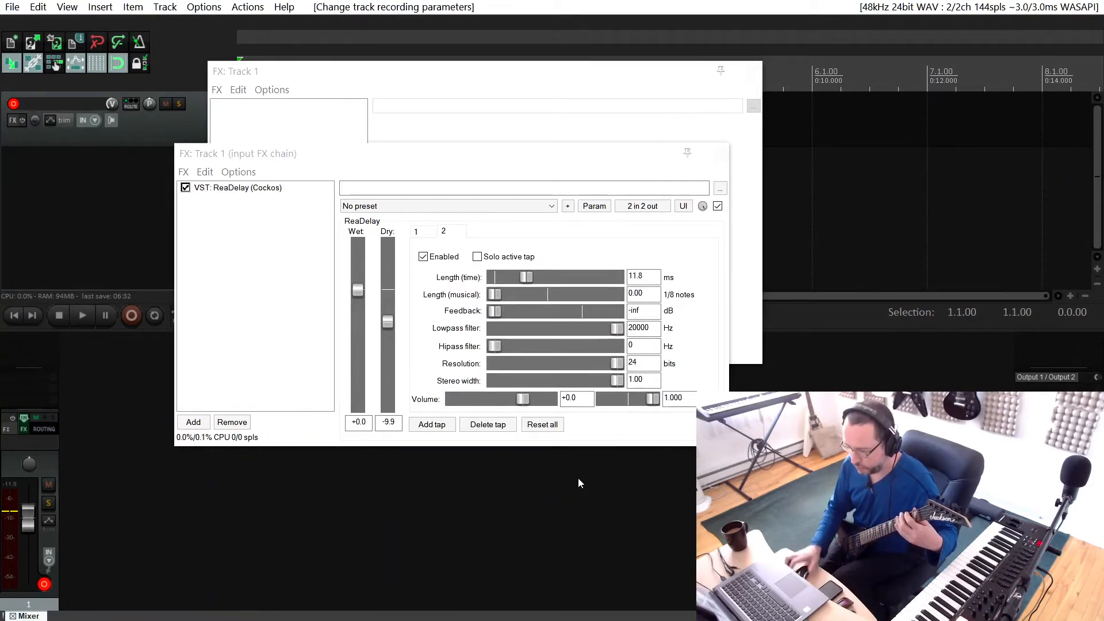
Check which parameter options are offered for tap 2's time Length in the input FX chain
left_click(526, 277)
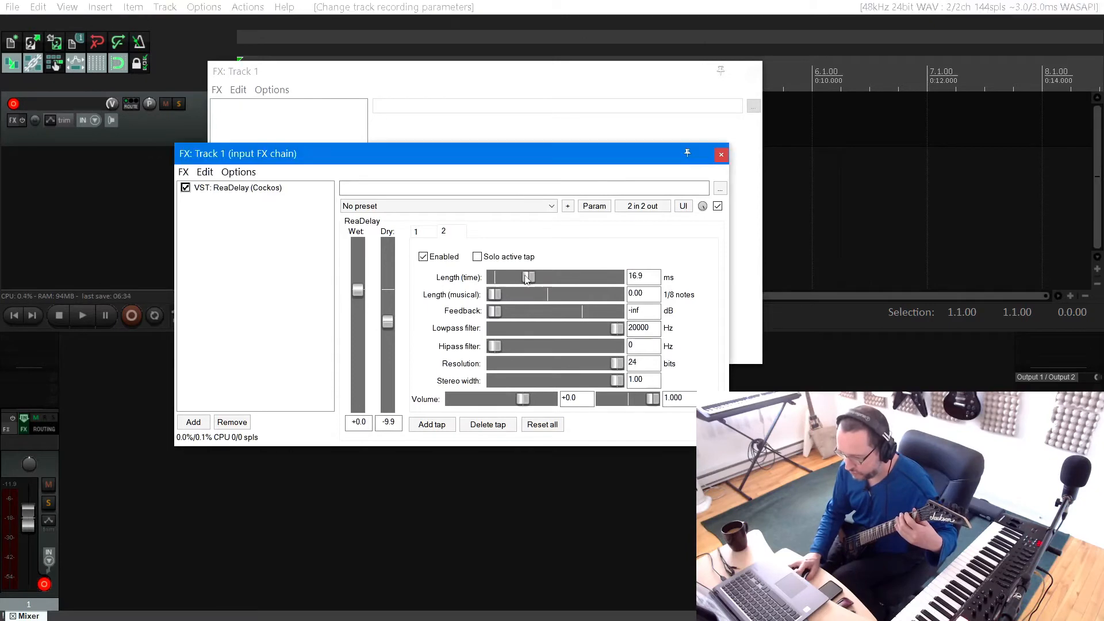
left_click(593, 208)
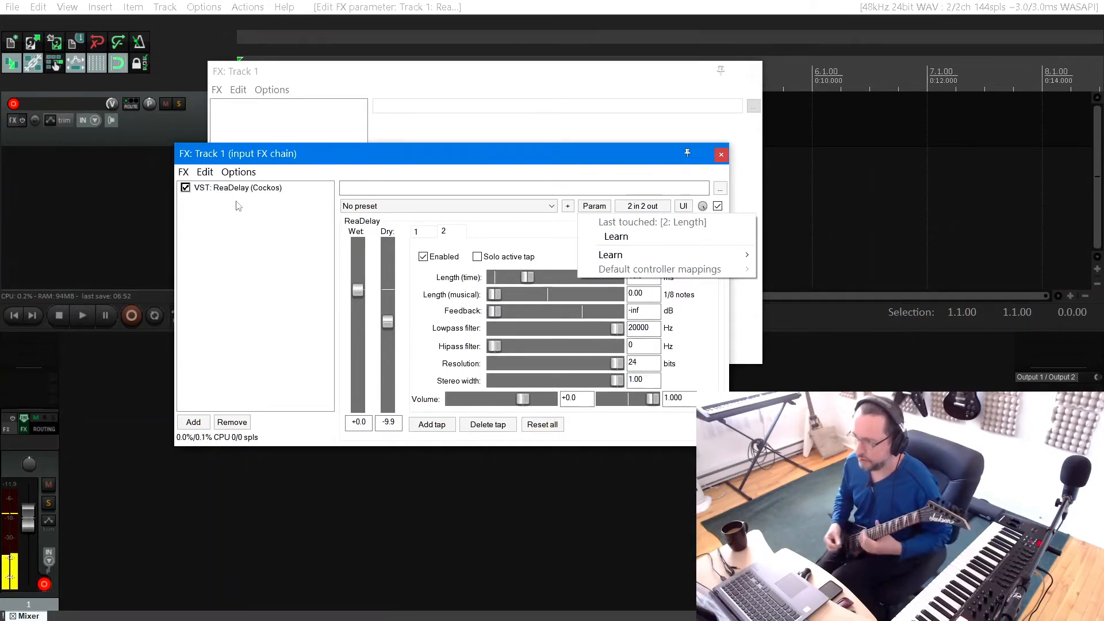
left_click(243, 189)
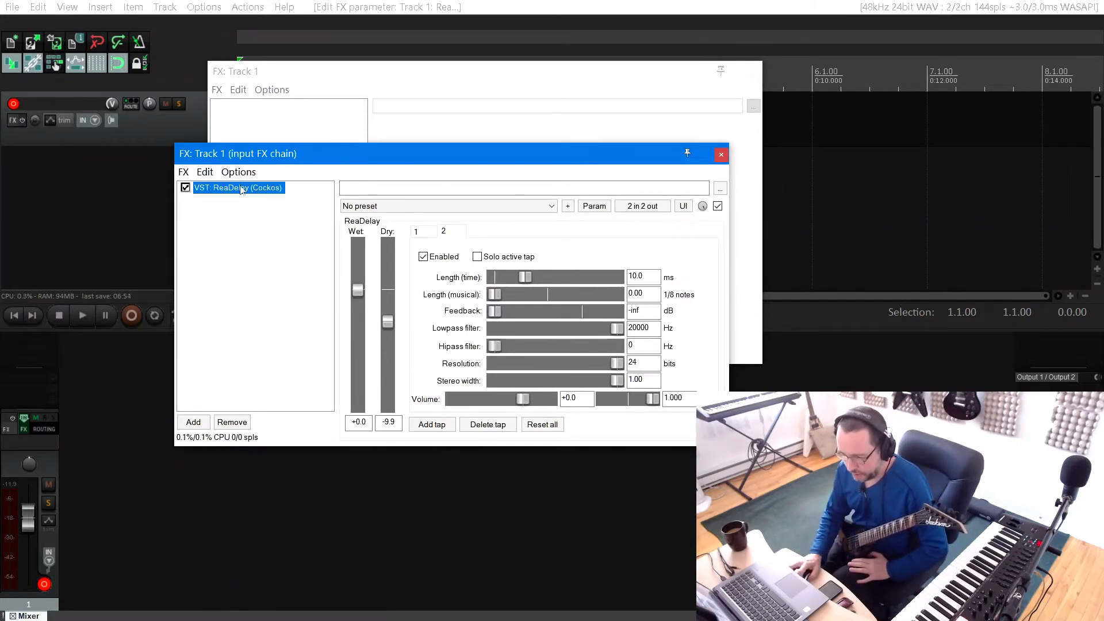
Rename the ReaDelay instance in the input FX chain as Super Doubler
left_click(231, 205)
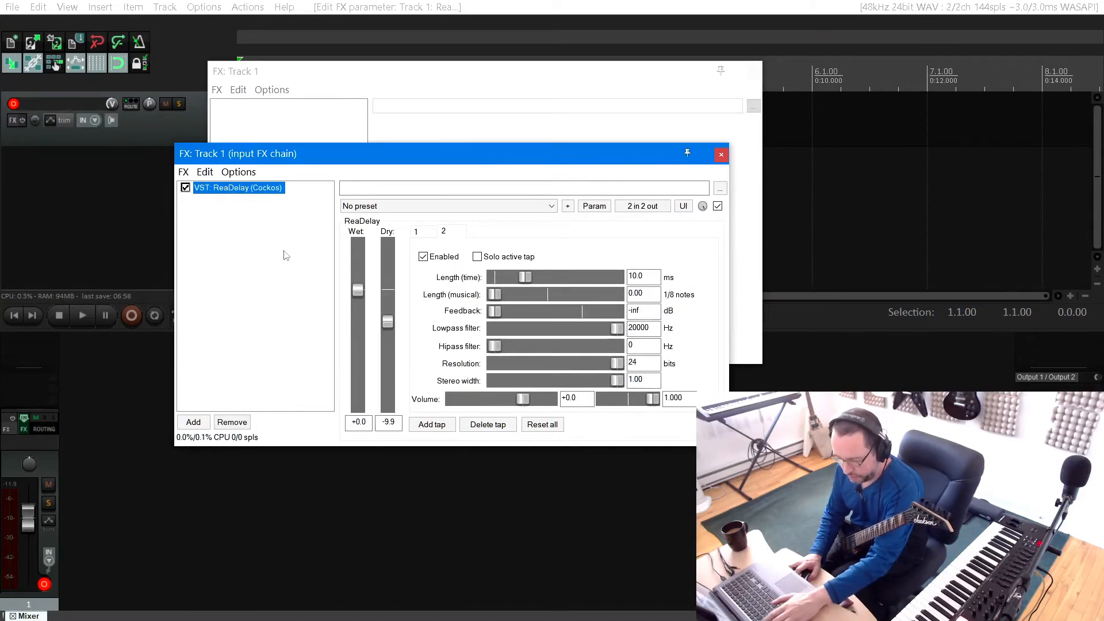
key("F2")
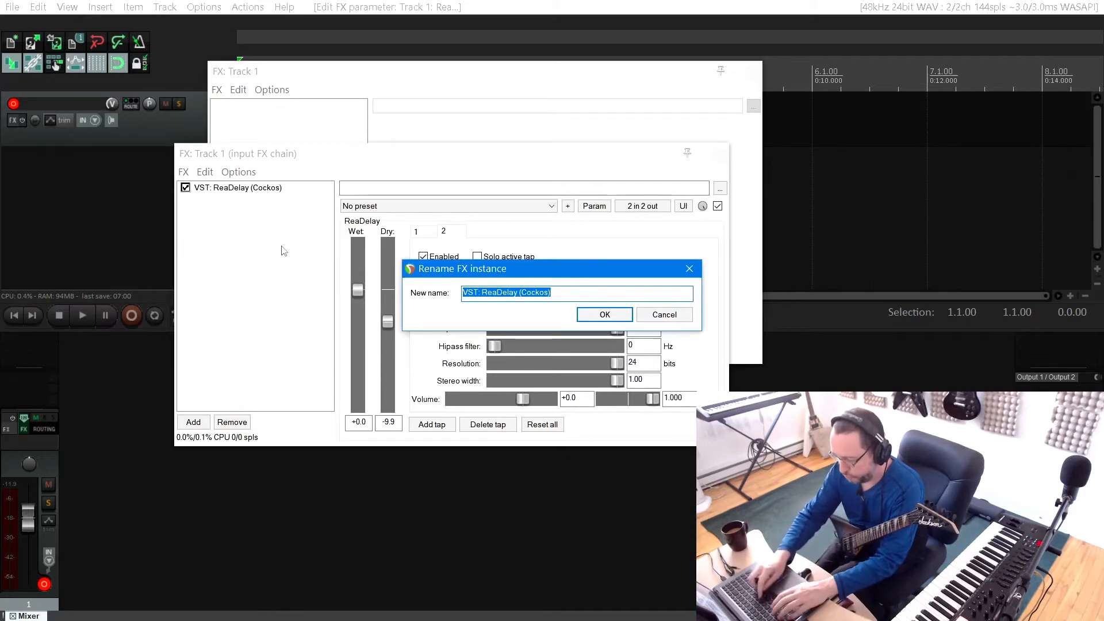
type("Super Doubler")
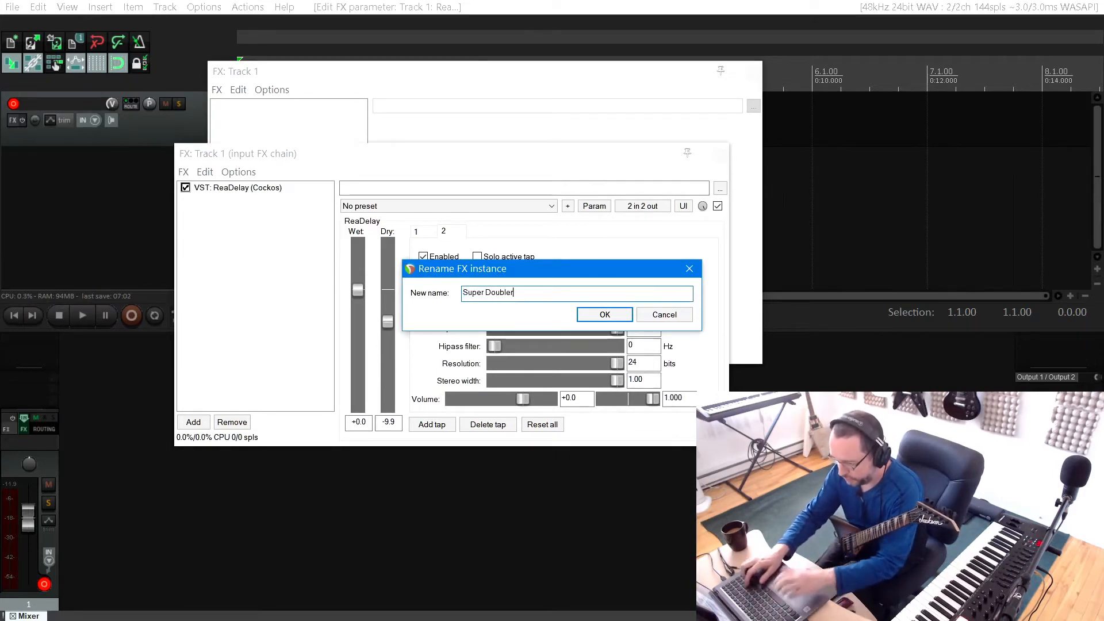
key("Return")
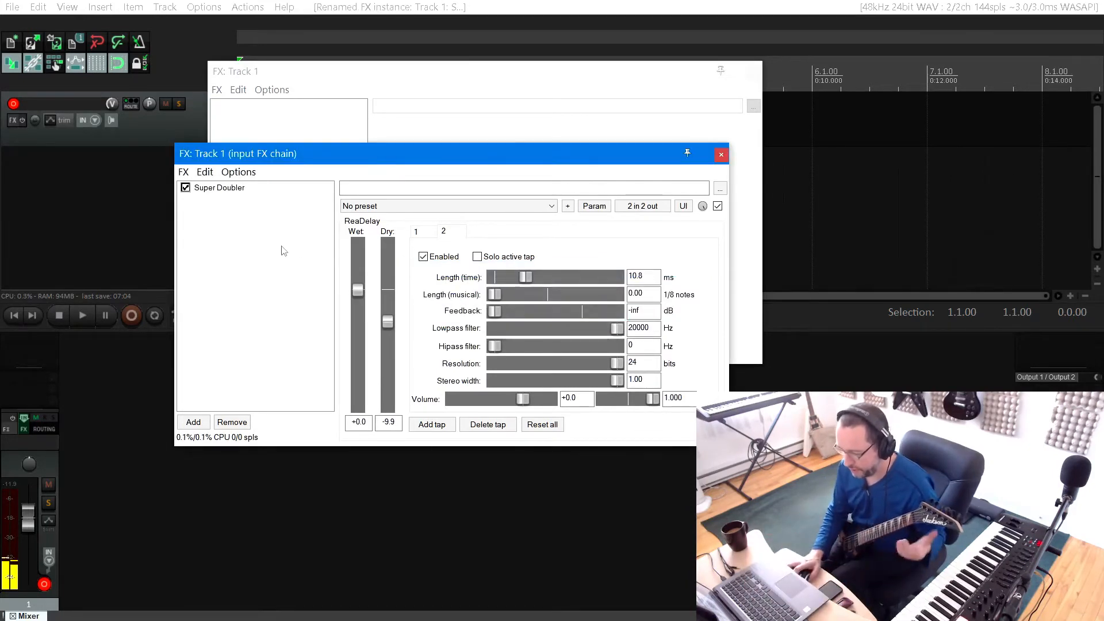
Try to save the selected Super Doubler effect as an FX chain over the existing THE DOUBLER.RfxChain
left_click(220, 190)
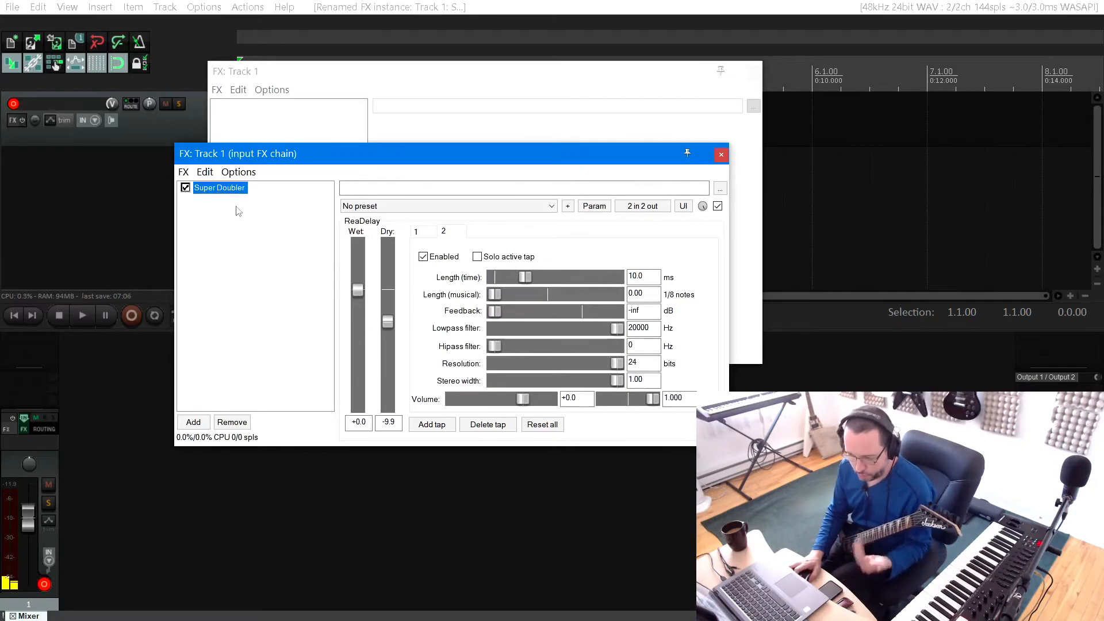
left_click(184, 173)
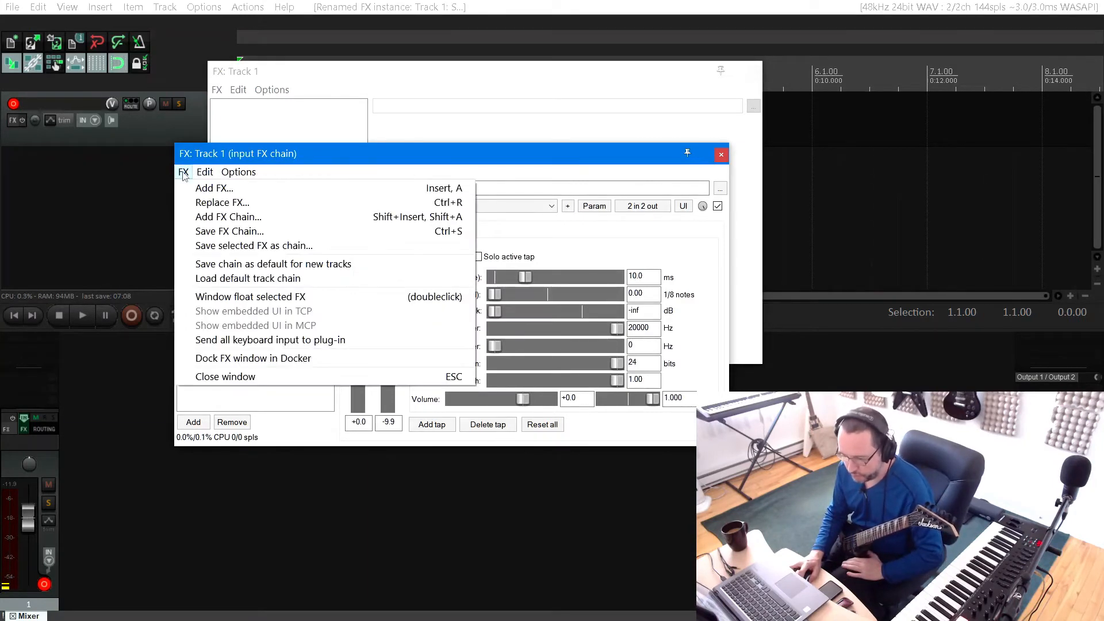
left_click(205, 247)
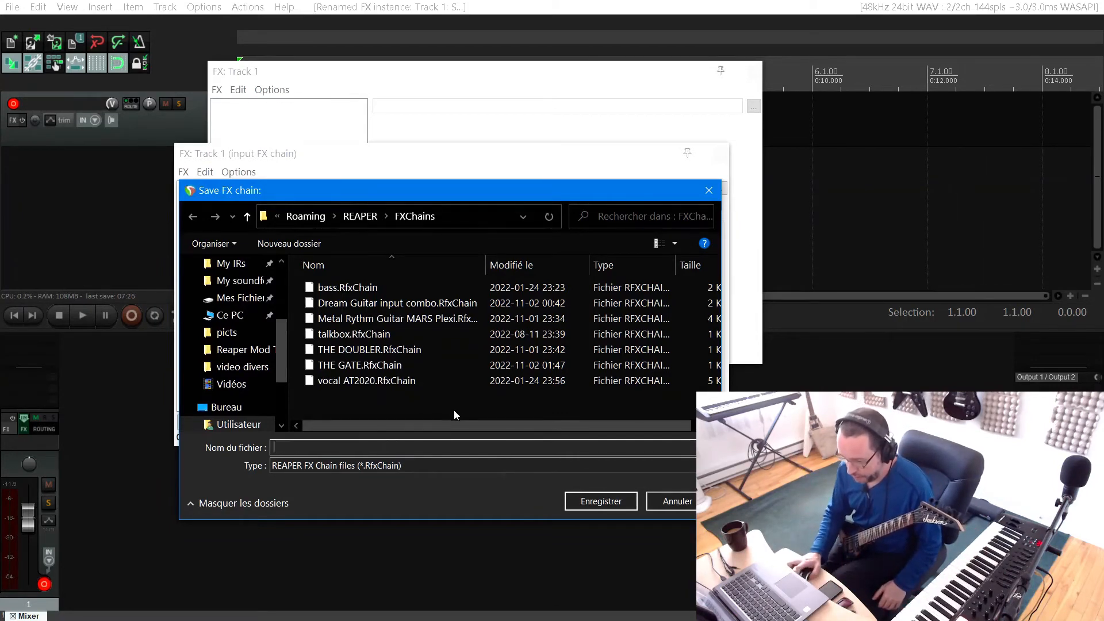
left_click(315, 351)
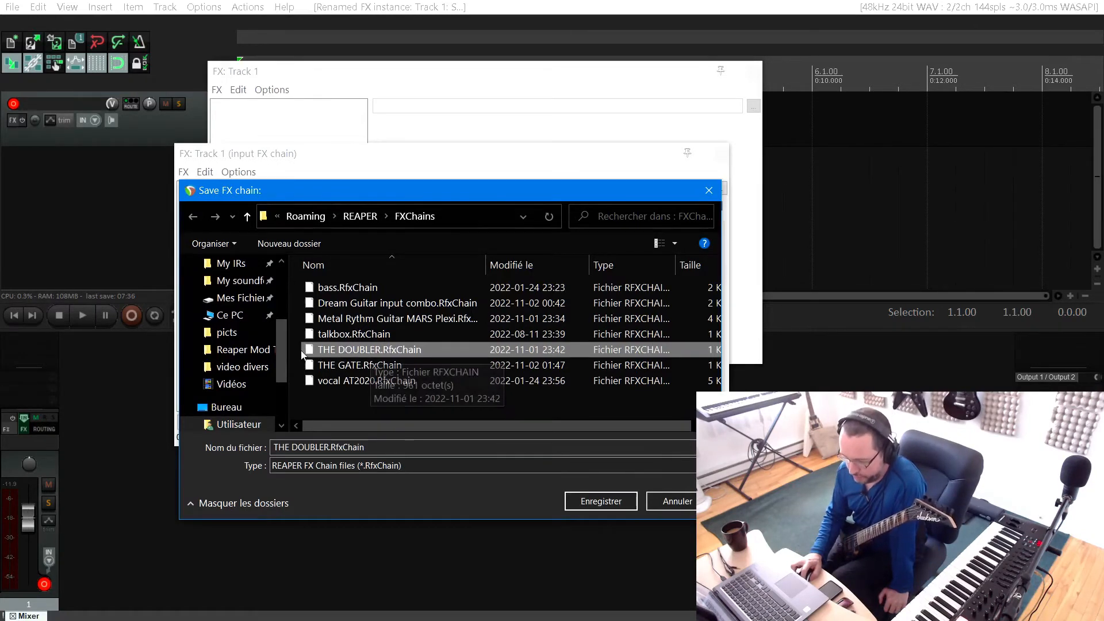
double_click(370, 351)
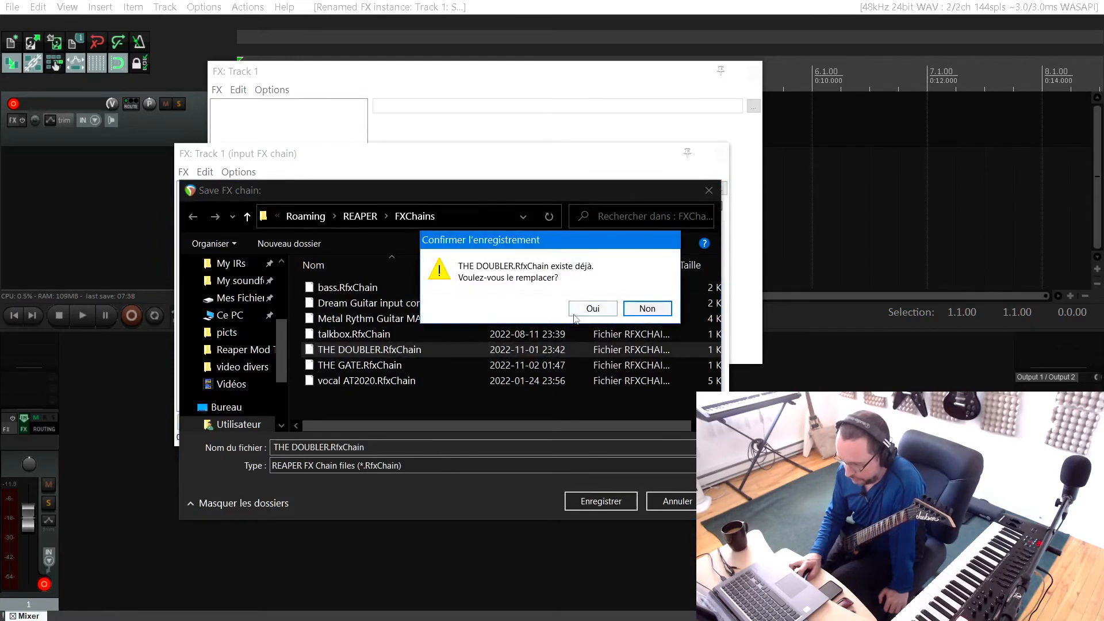
left_click(609, 311)
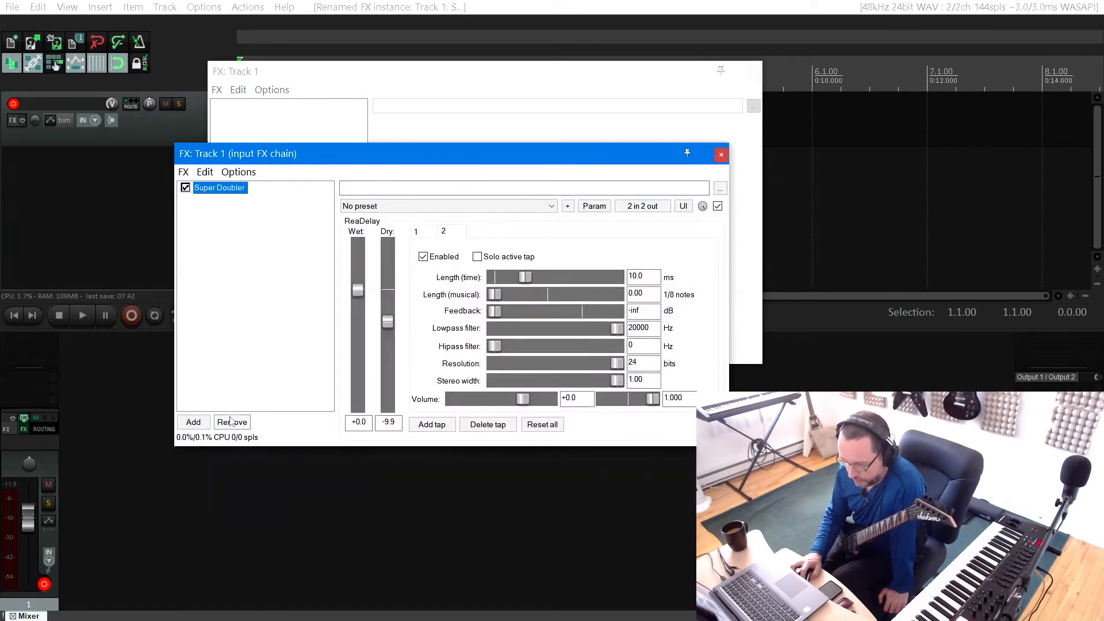
Replace Super Doubler in the input FX chain with the saved THE DOUBLER.RfxChain and set its dry level to 0.0 dB
left_click(232, 422)
left_click(183, 172)
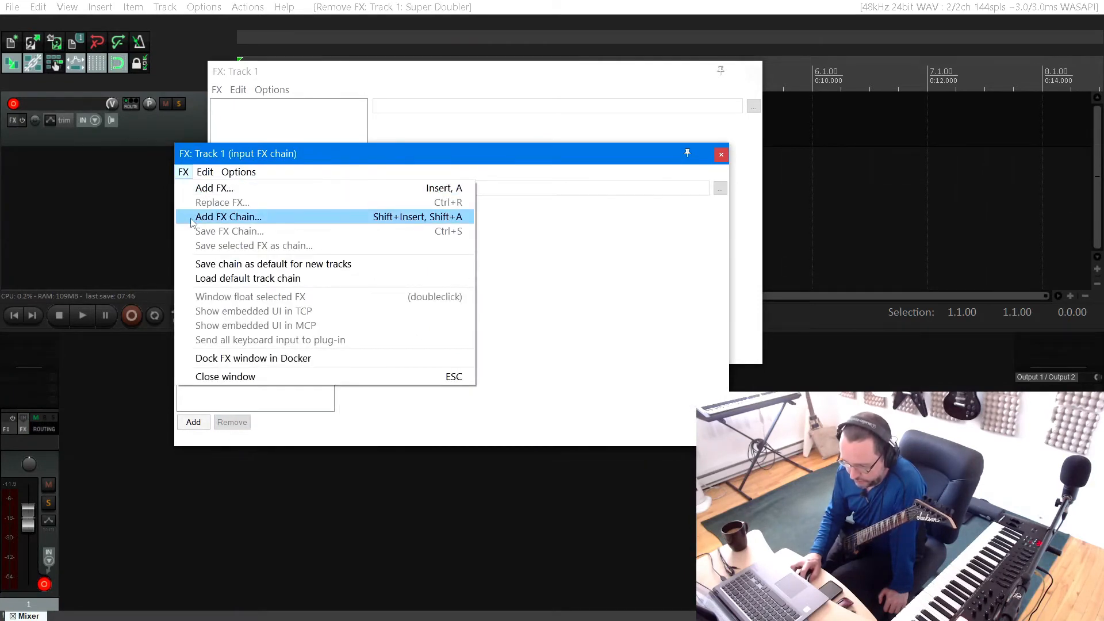
left_click(228, 217)
left_click(397, 352)
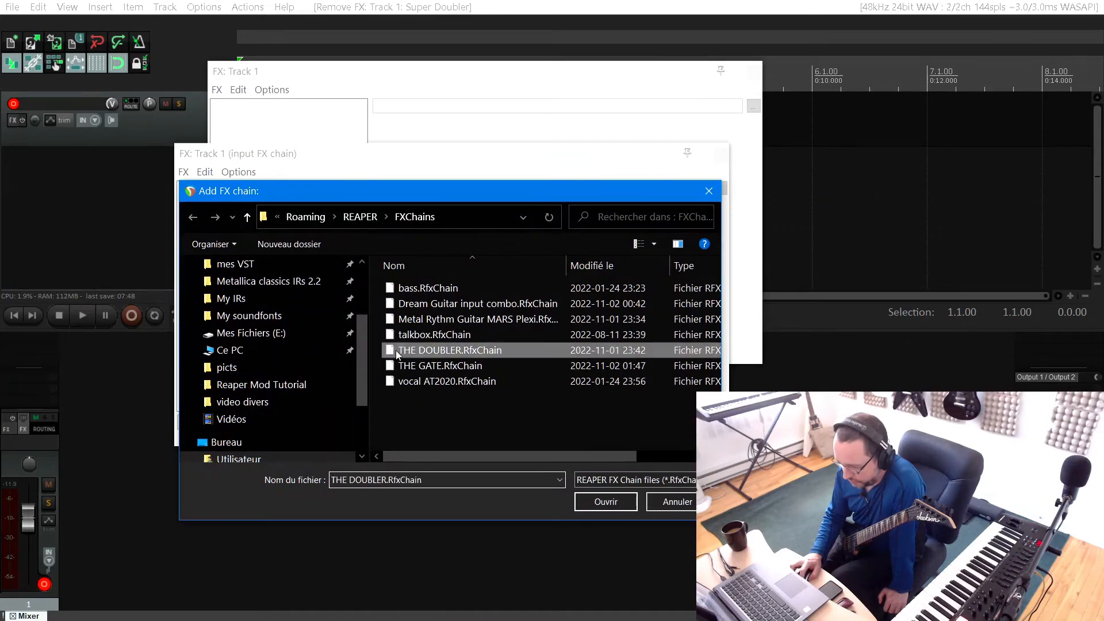
double_click(397, 352)
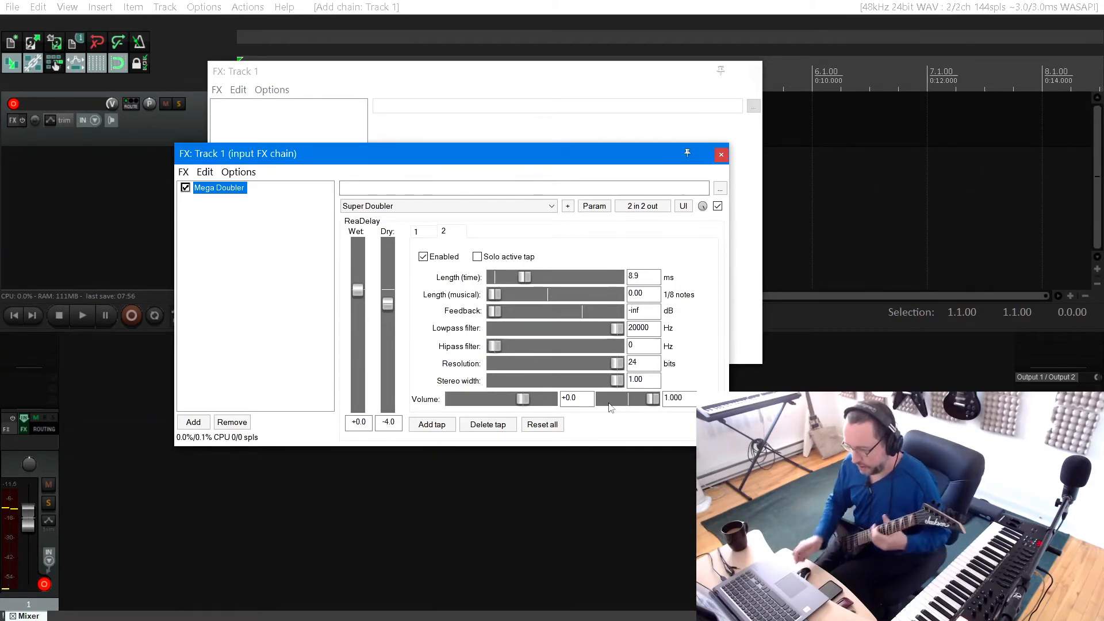
mouse_move(387, 303)
left_mouse_down()
mouse_move(378, 327)
mouse_move(388, 292)
left_mouse_up()
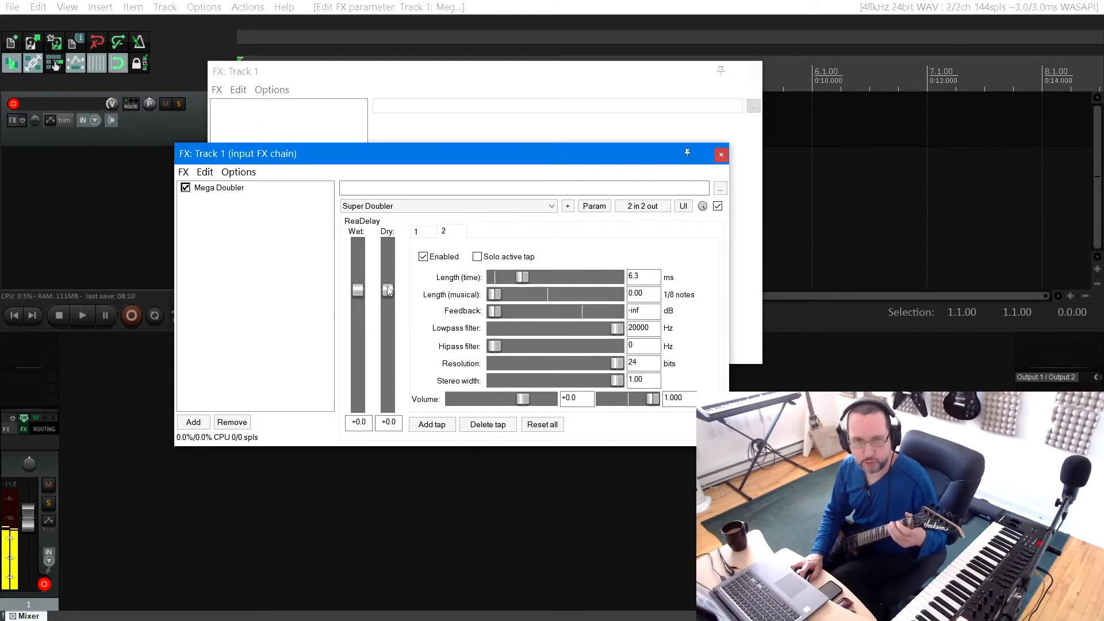
Lower Mega Doubler's dry level to -8.5 dB in Track 1's input FX chain
left_click_drag(385, 312, 383, 316)
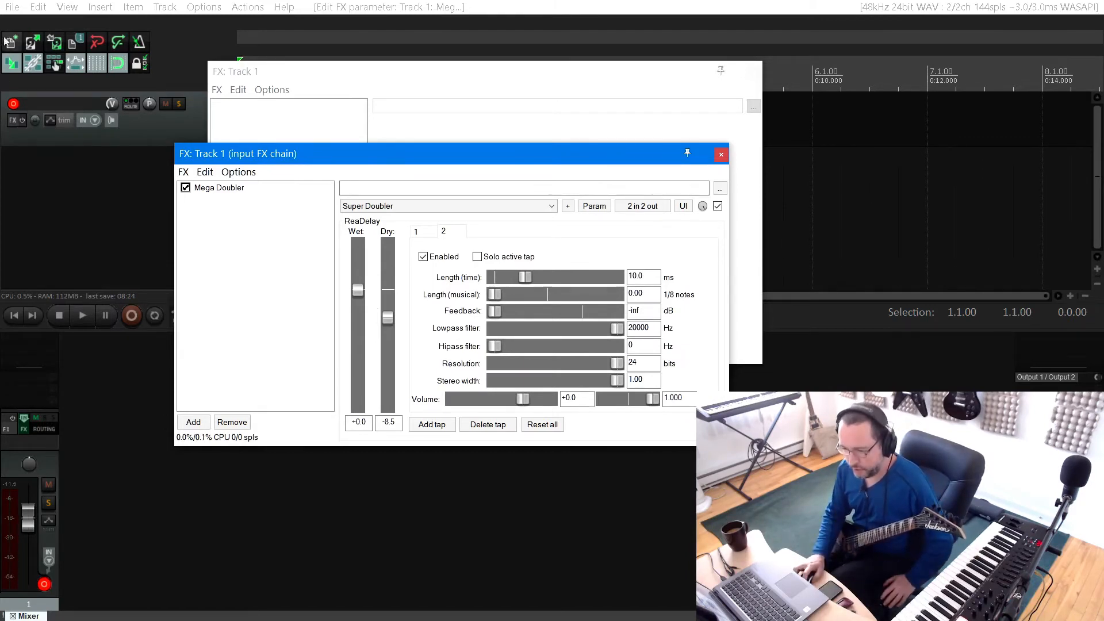
Open the 80's metal project template
left_click(12, 7)
mouse_move(115, 128)
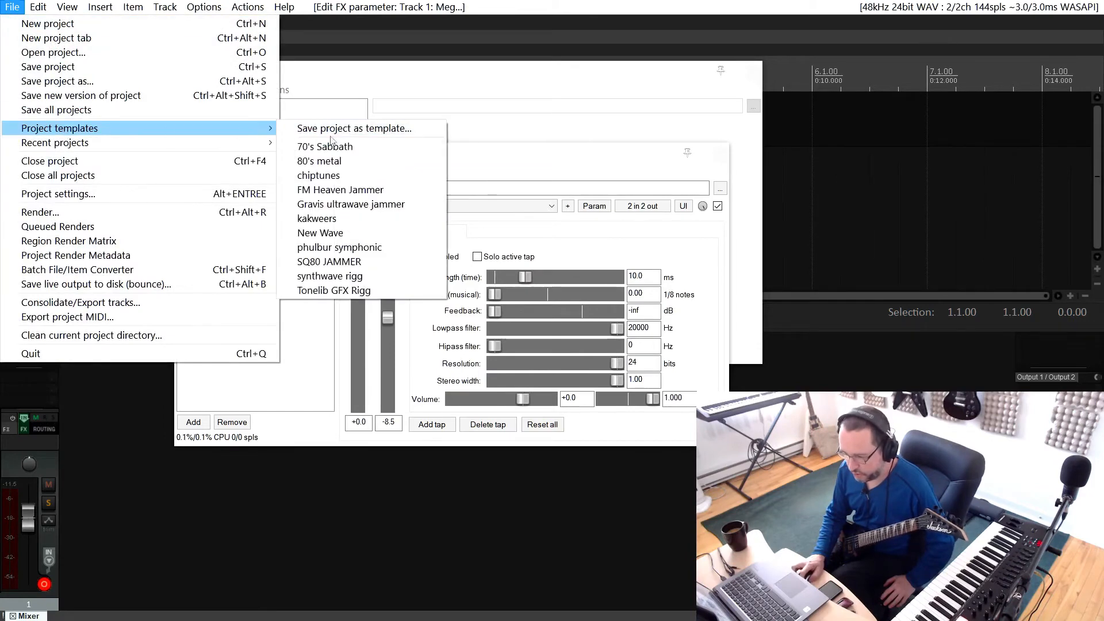
left_click(331, 161)
left_click(554, 347)
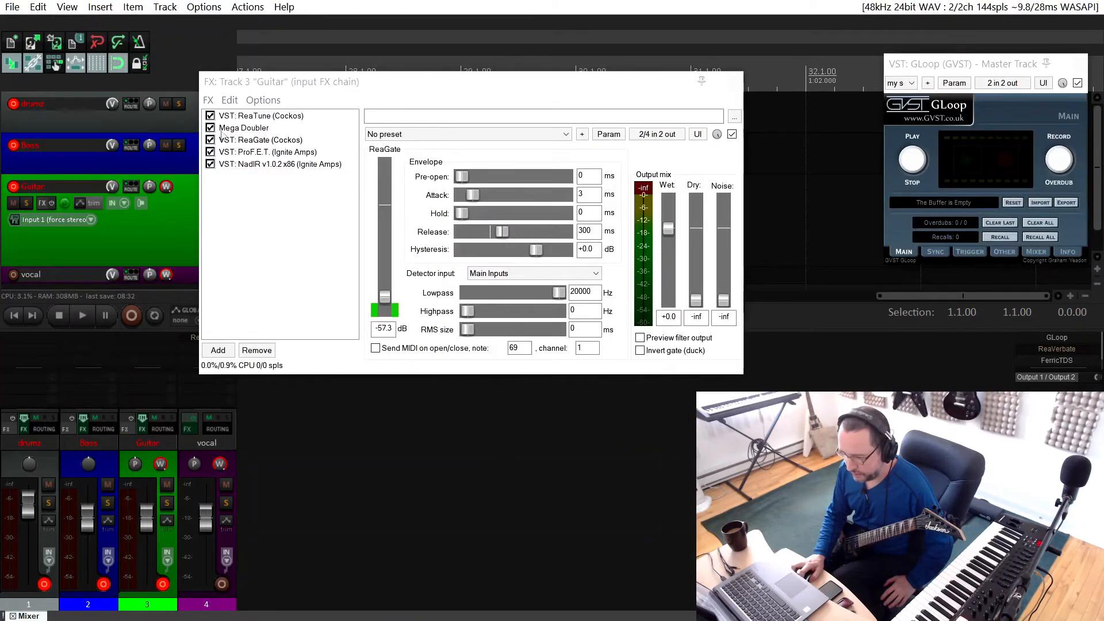
Review the Mega Doubler, ProF.E.T. and NadIR effects in the Guitar track's input FX chain
left_click(251, 144)
left_click(247, 129)
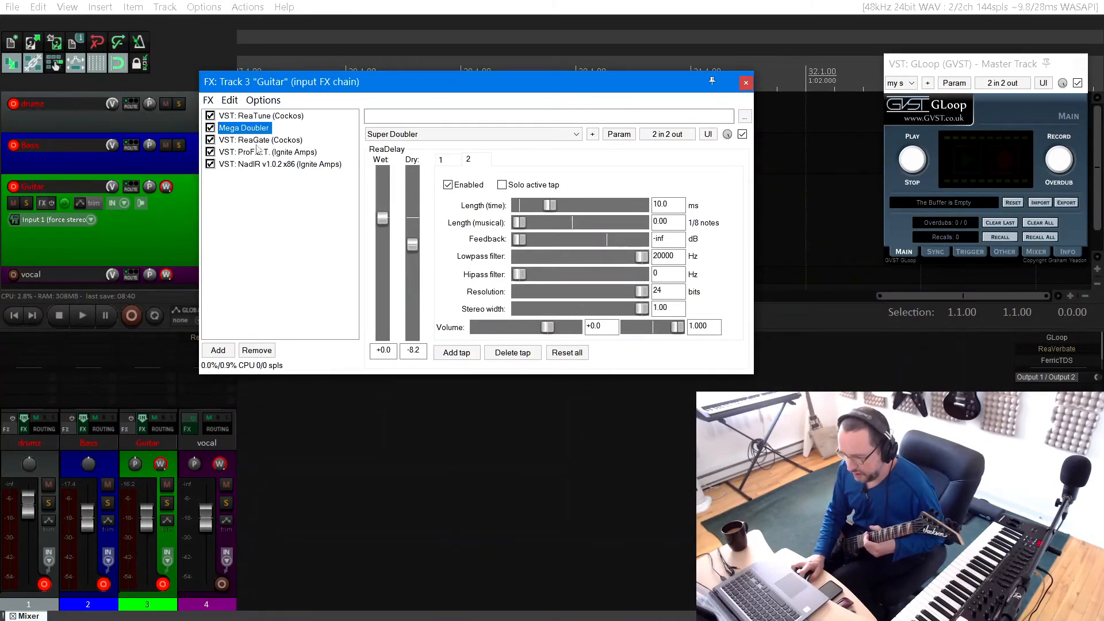
left_click(257, 152)
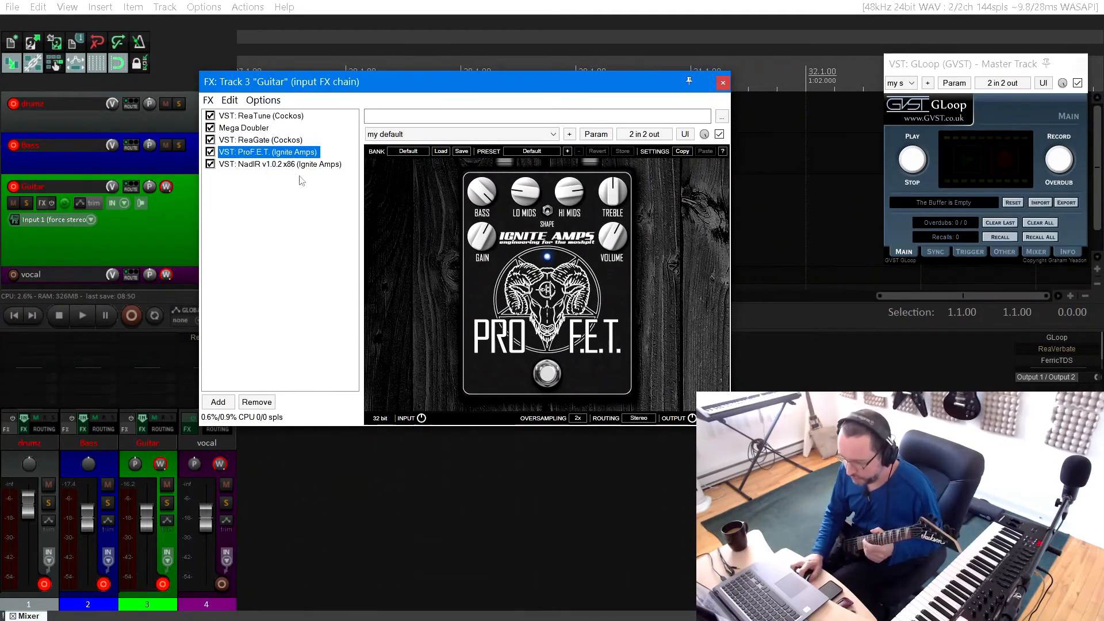
left_click(276, 166)
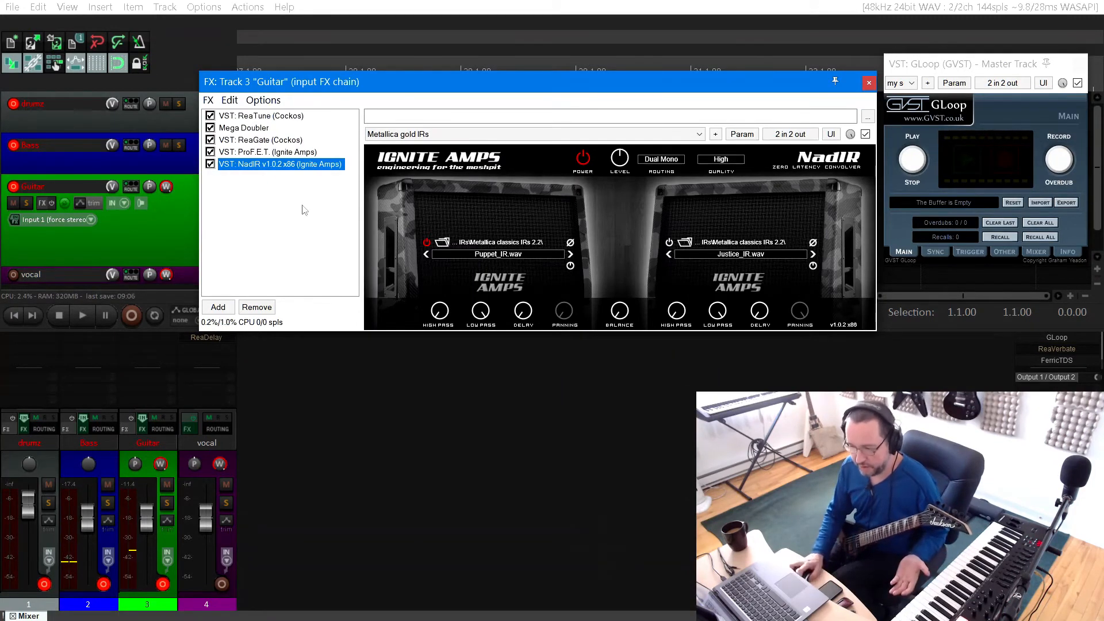
Try Mega Doubler on the Guitar track with the dry signal at -inf, and settle its dry level at -10.4 dB
left_click(244, 127)
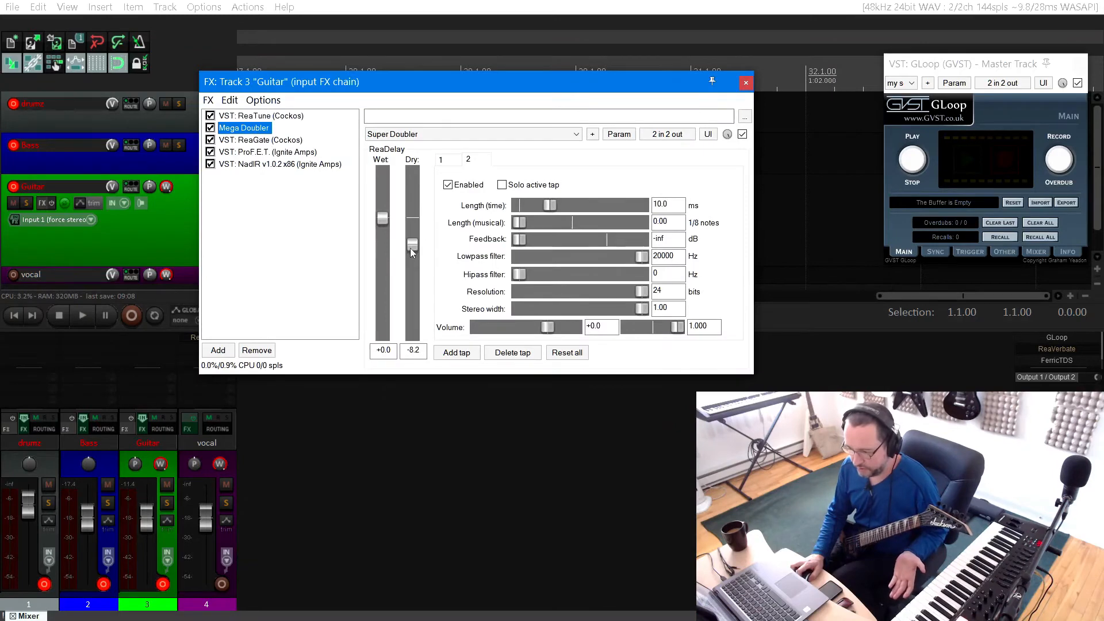
left_click_drag(412, 246, 412, 254)
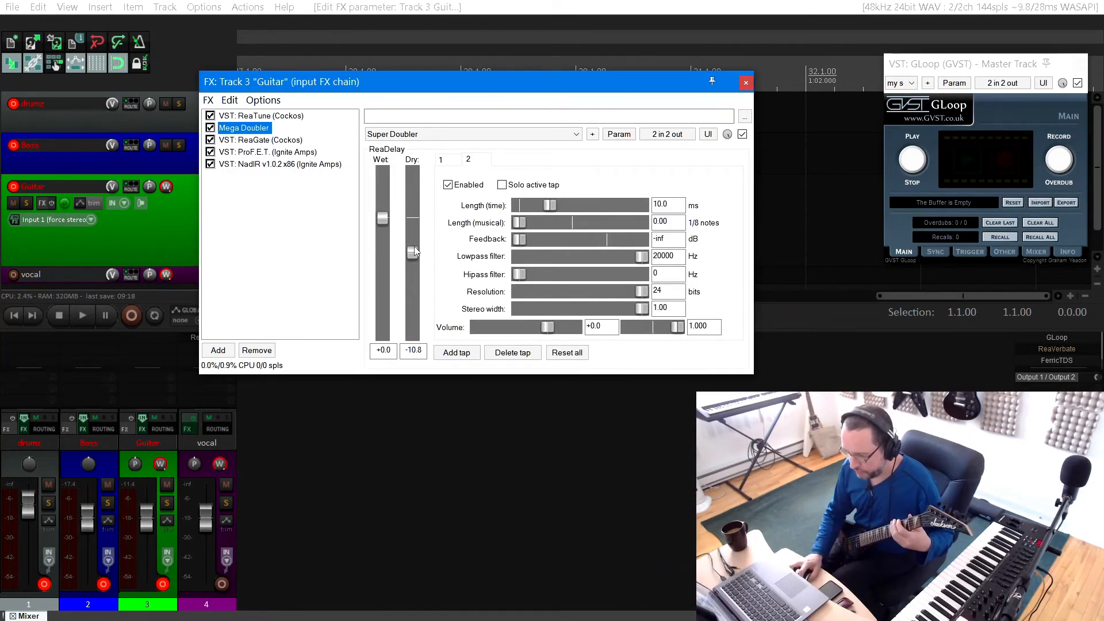
left_click_drag(413, 252, 414, 315)
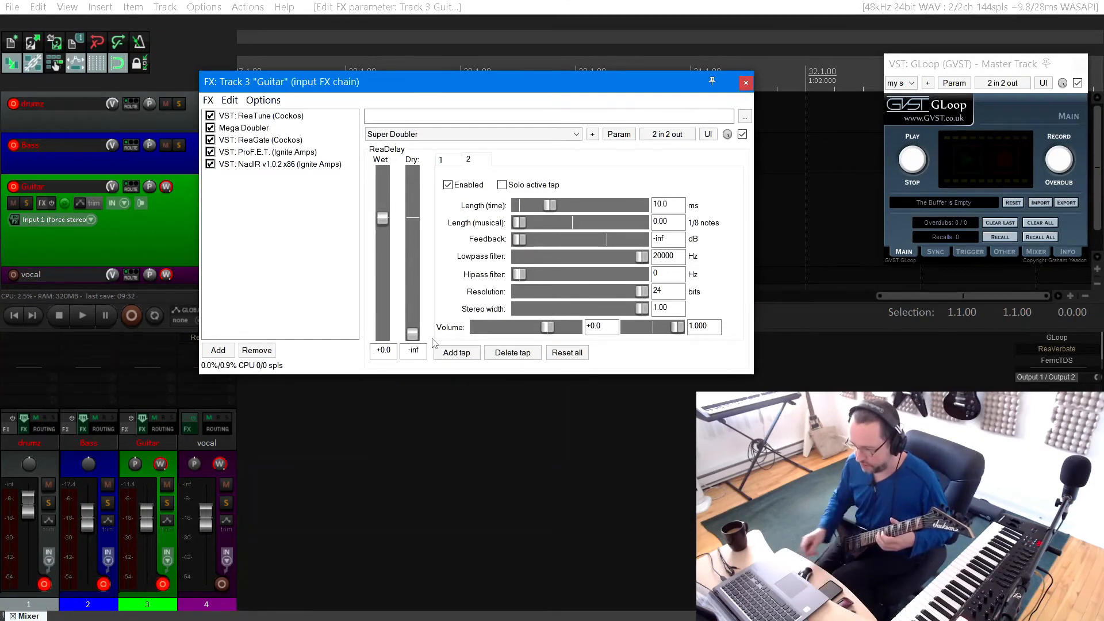
left_click_drag(412, 333, 421, 258)
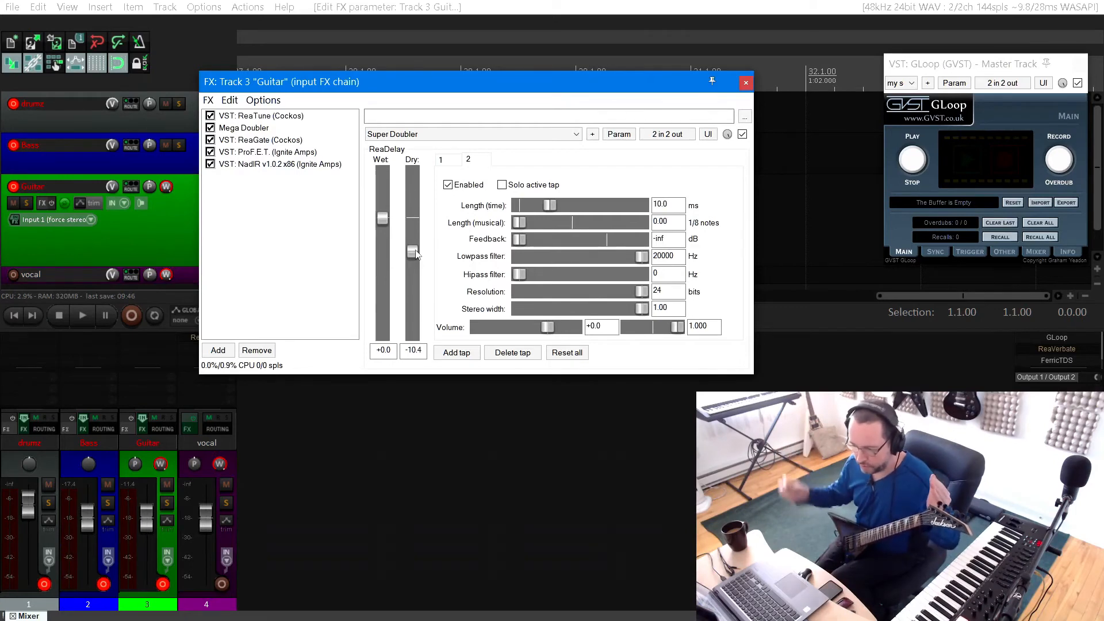
left_click_drag(412, 252, 413, 248)
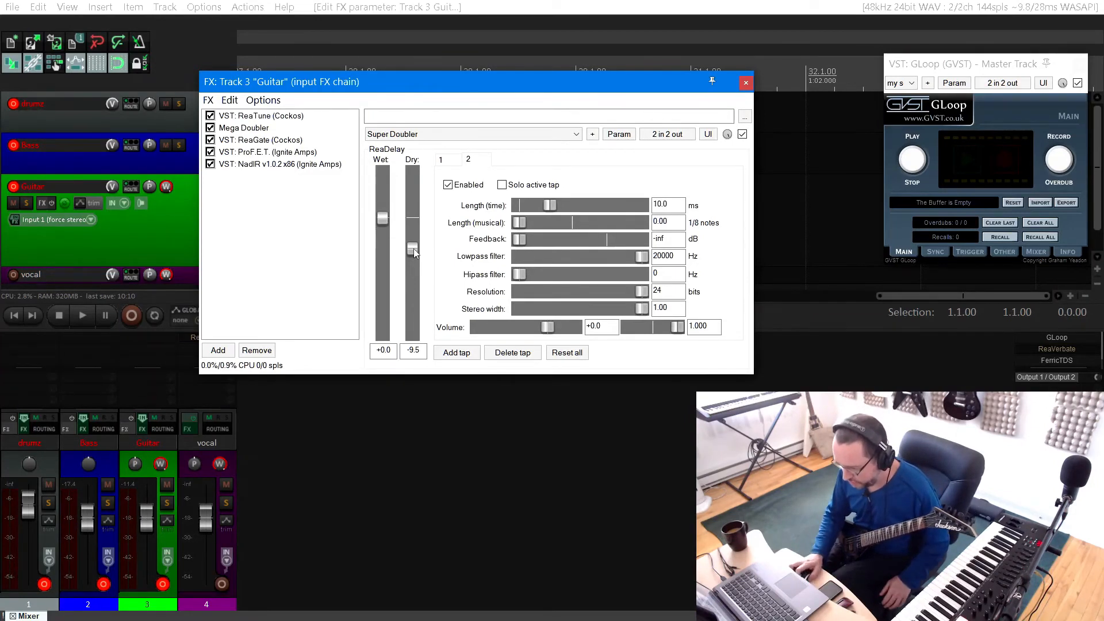
scroll(412, 252, "down", 2)
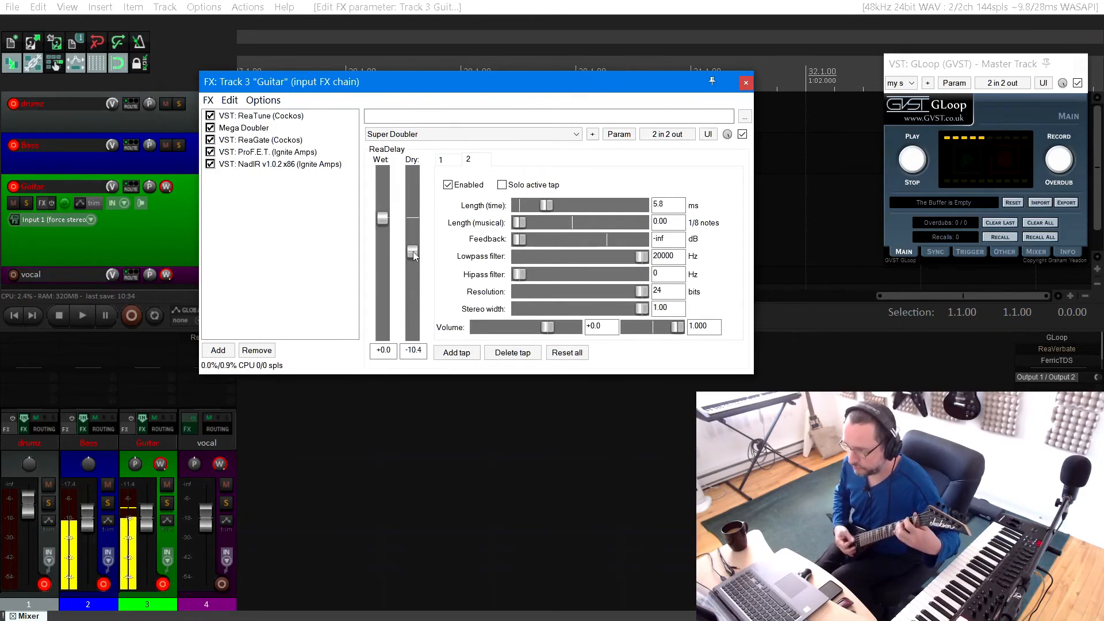
Disarm recording on the Bass track
left_click(103, 583)
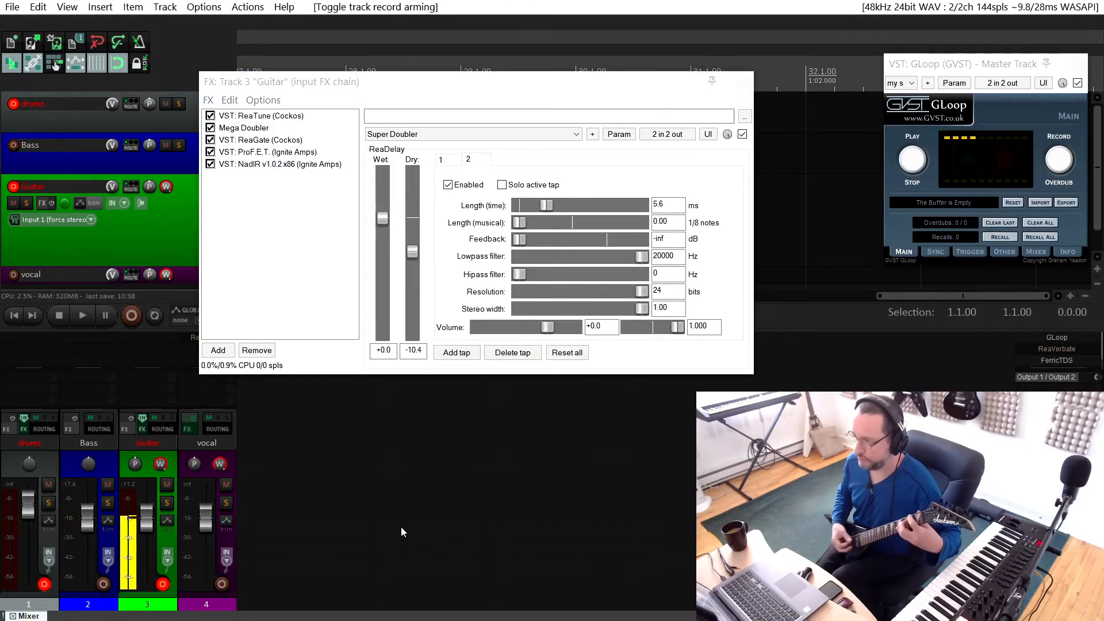